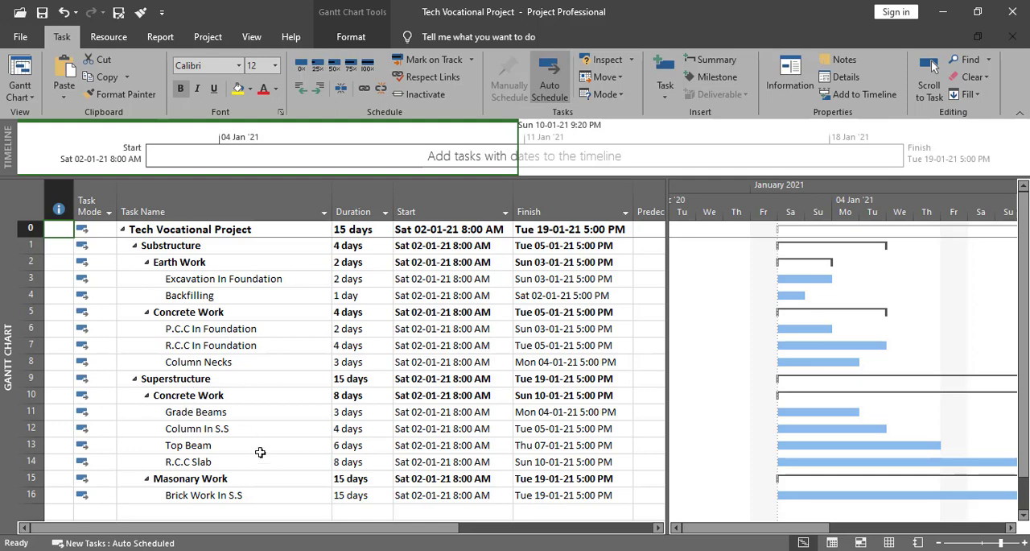
- Make Excavation In Foundation the predecessor of the P.C.C In Foundation task through its task information
scroll(258, 457, down, 2)
scroll(258, 434, up, 2)
click(243, 328)
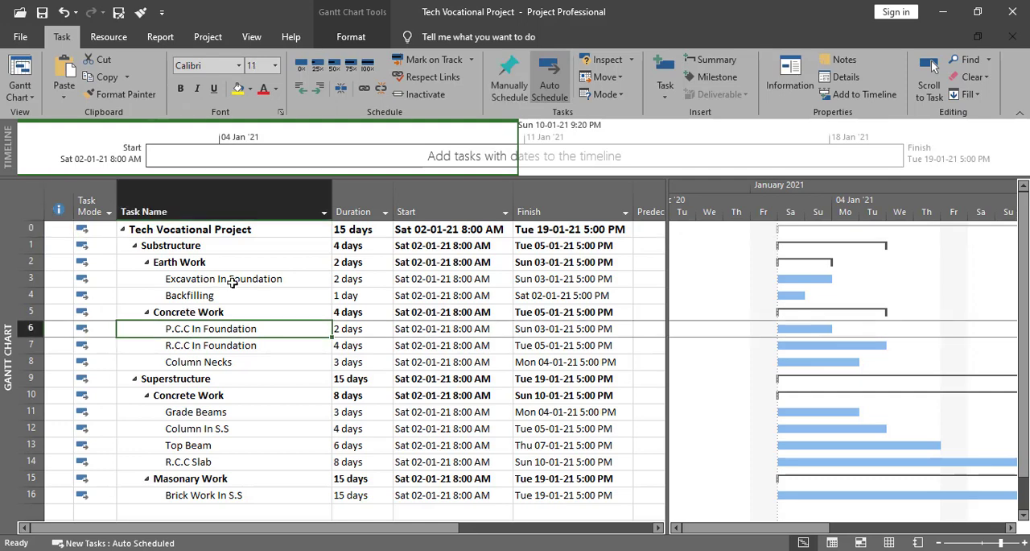
double_click(207, 329)
click(351, 160)
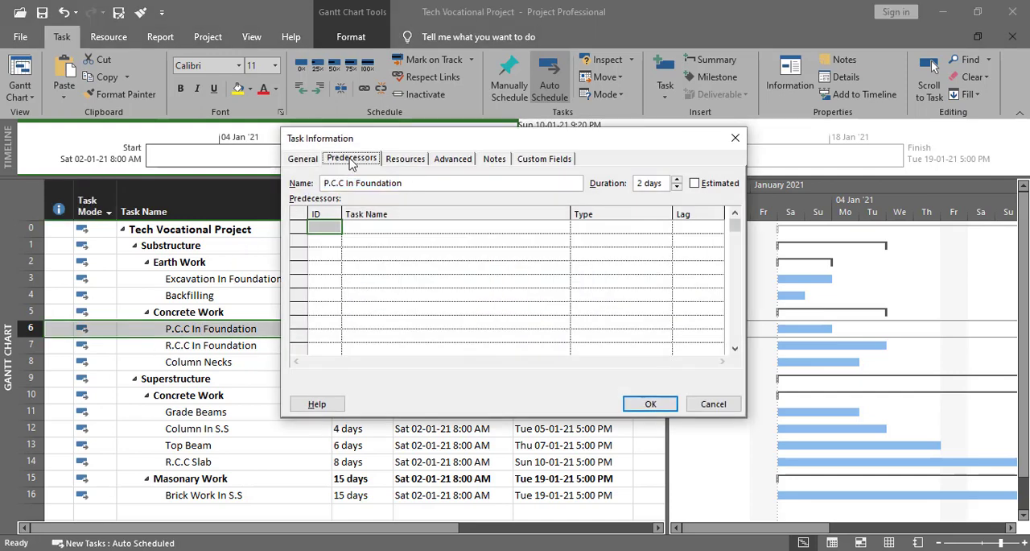
click(386, 226)
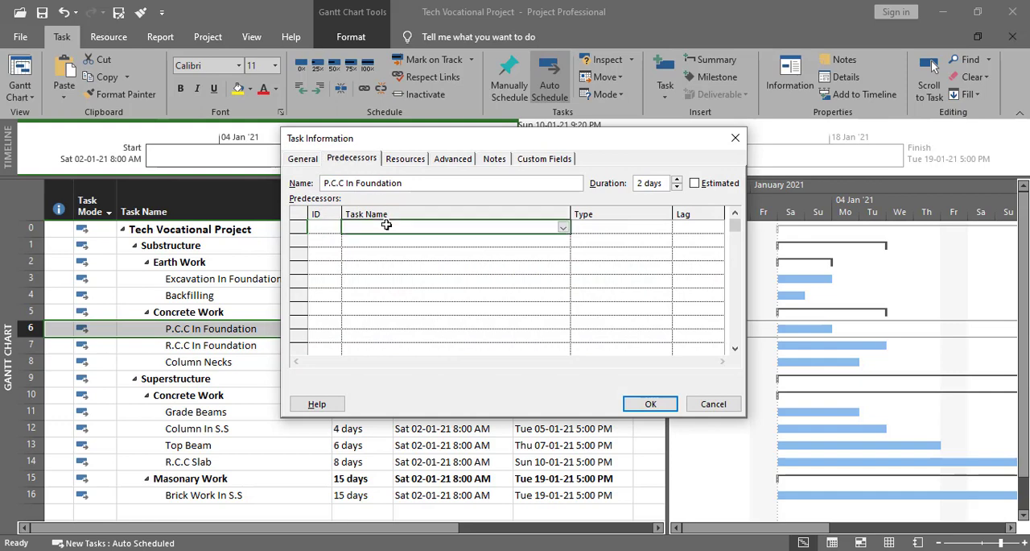
click(564, 231)
click(342, 272)
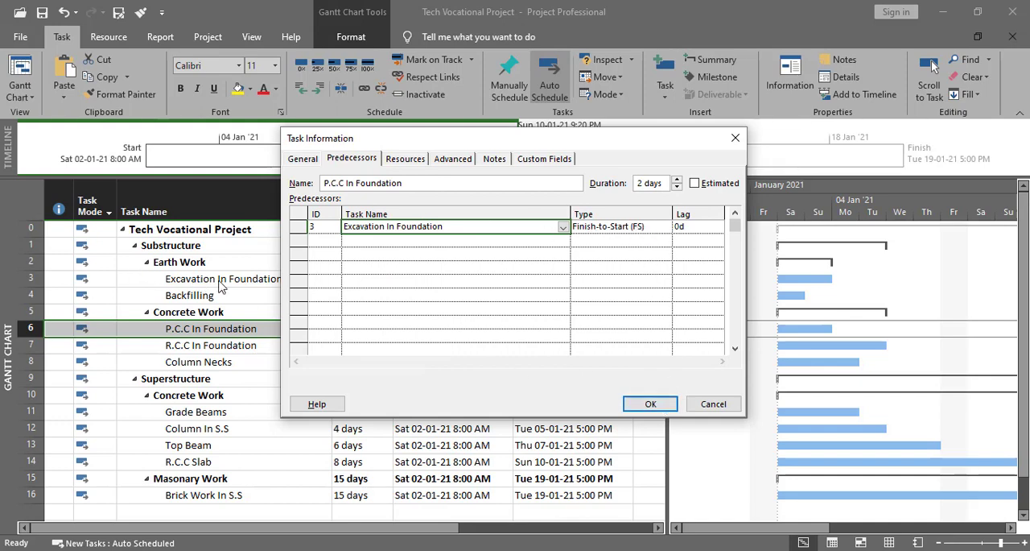
click(651, 403)
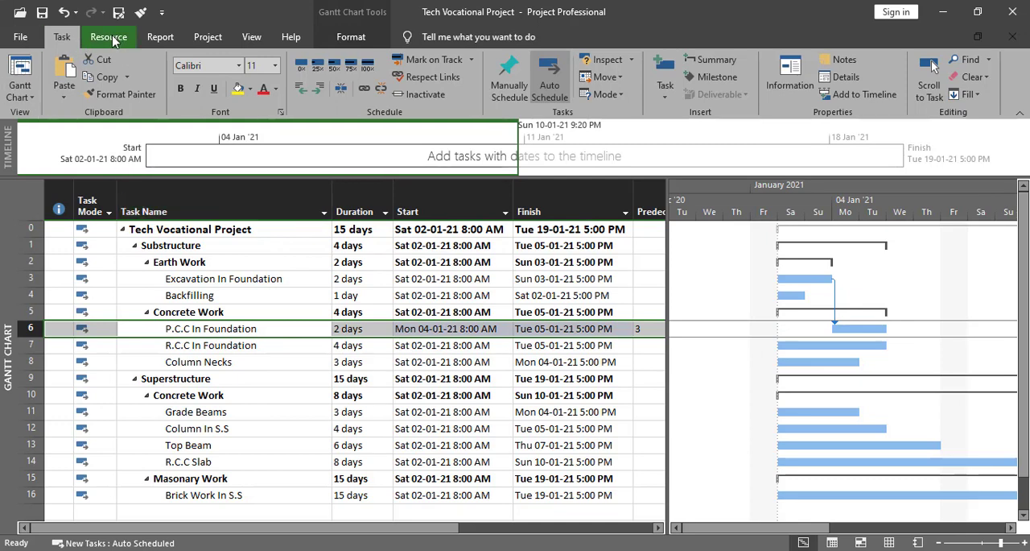
- Show the Task Form details below the Gantt chart with predecessors and successors, and reduce the form's height slightly
click(251, 36)
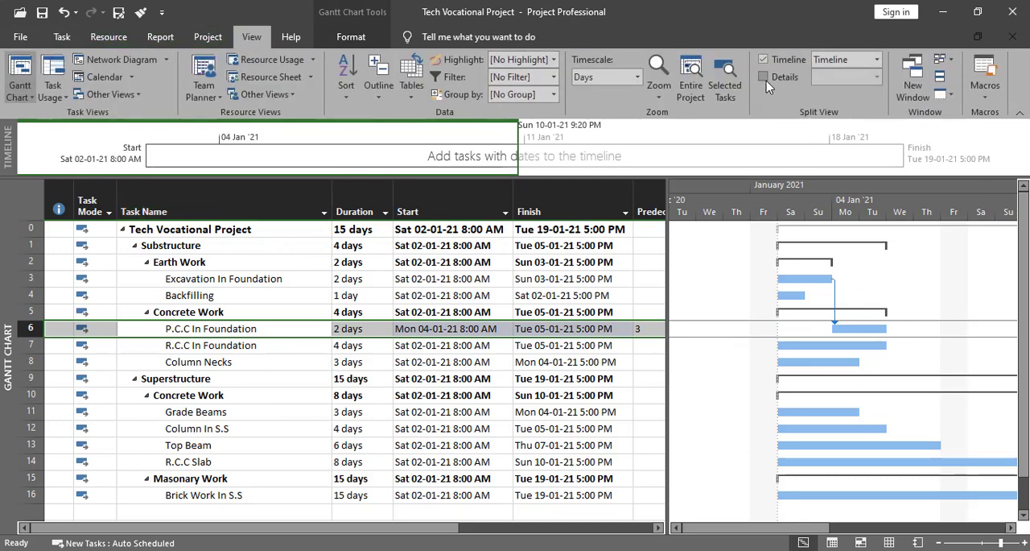
click(764, 77)
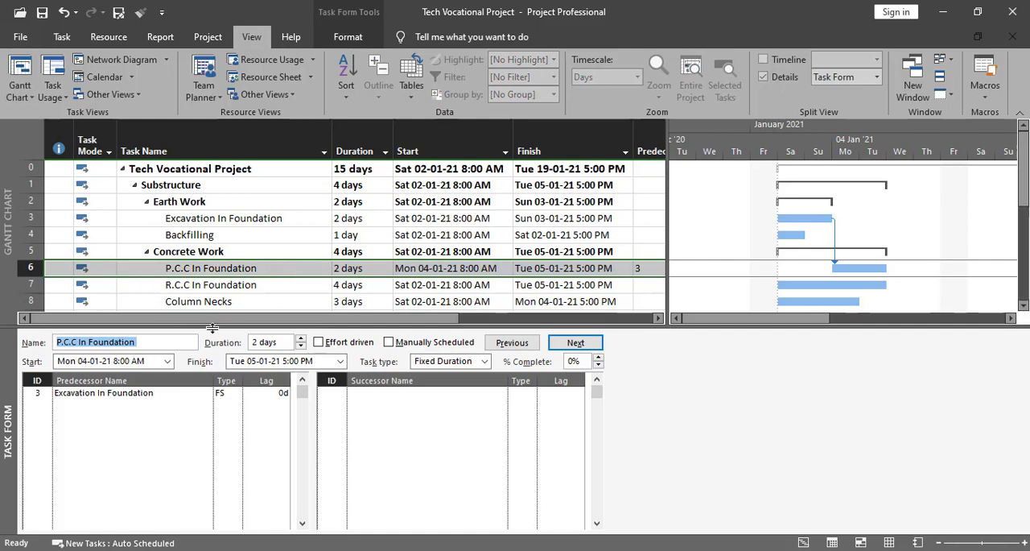
drag(212, 328, 212, 349)
right_click(376, 461)
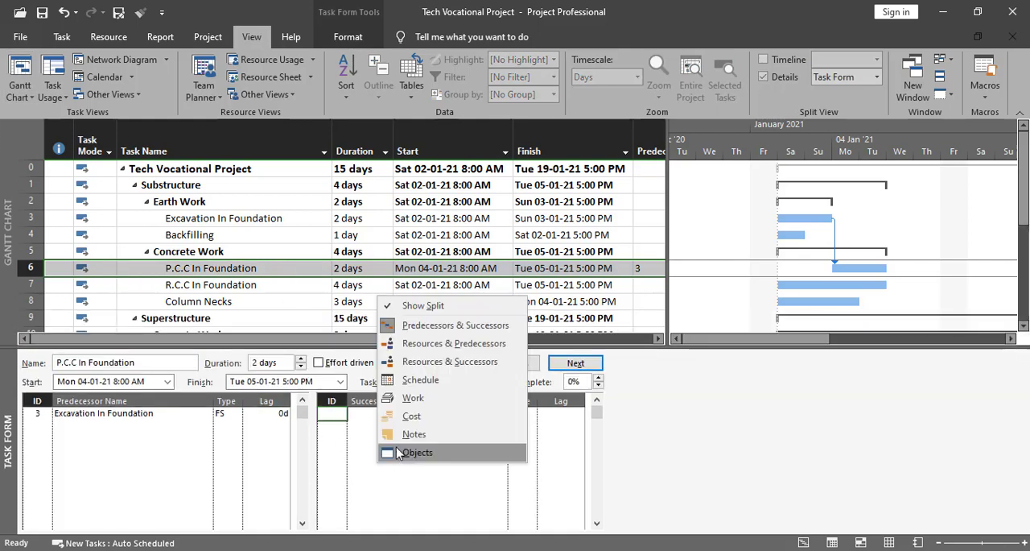
click(445, 333)
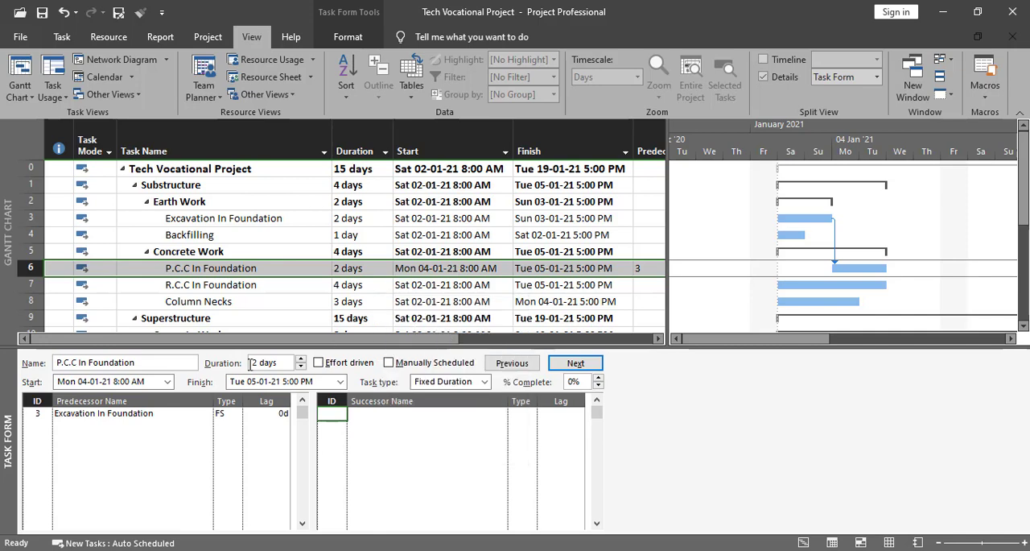
- Link R.C.C In Foundation to P.C.C In Foundation as its predecessor with a finish-to-start (FS) relationship
click(226, 286)
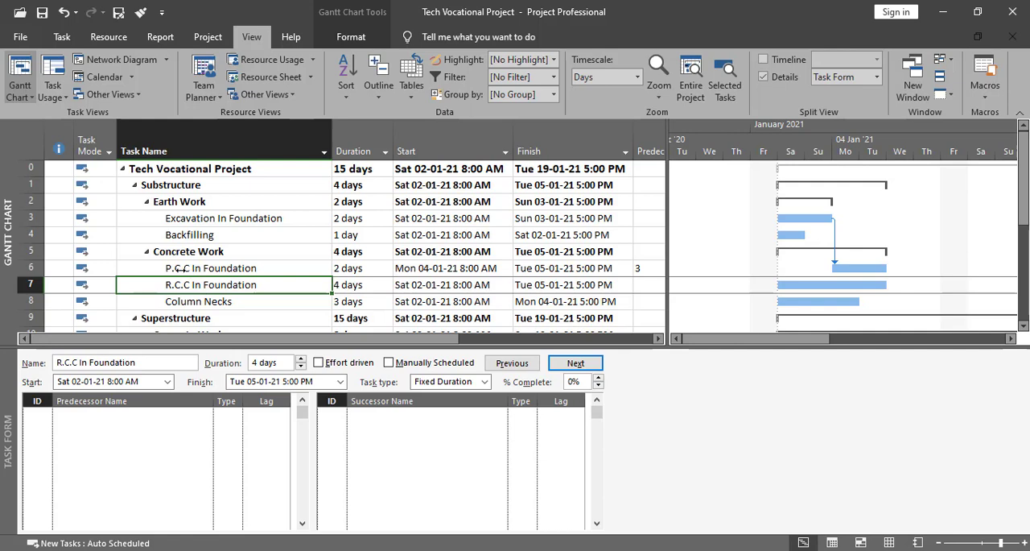
click(144, 414)
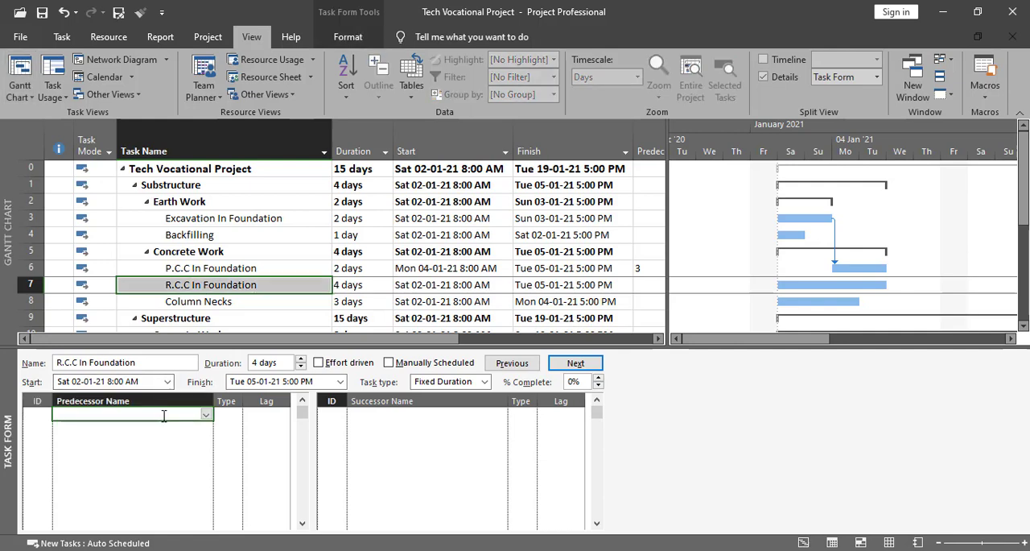
click(207, 414)
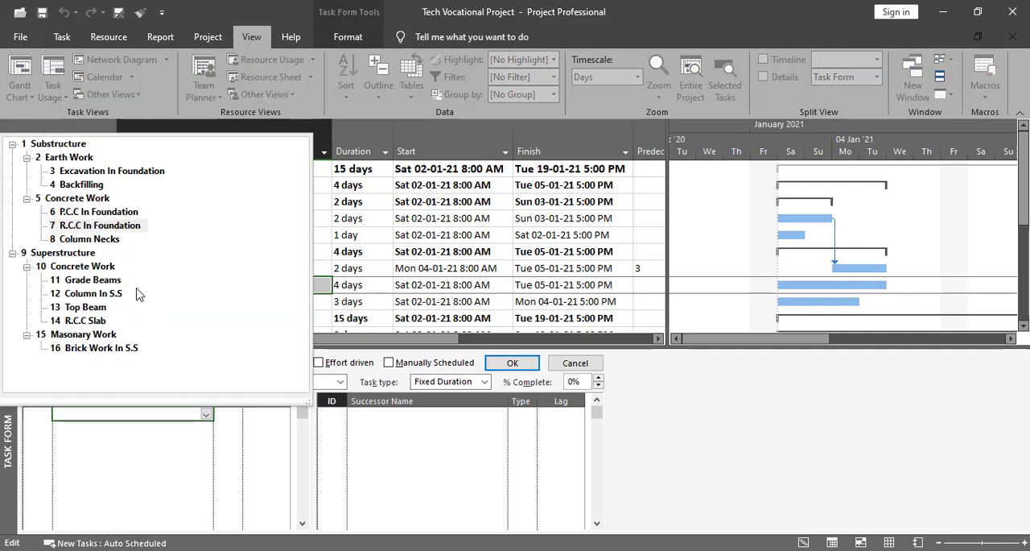
click(96, 212)
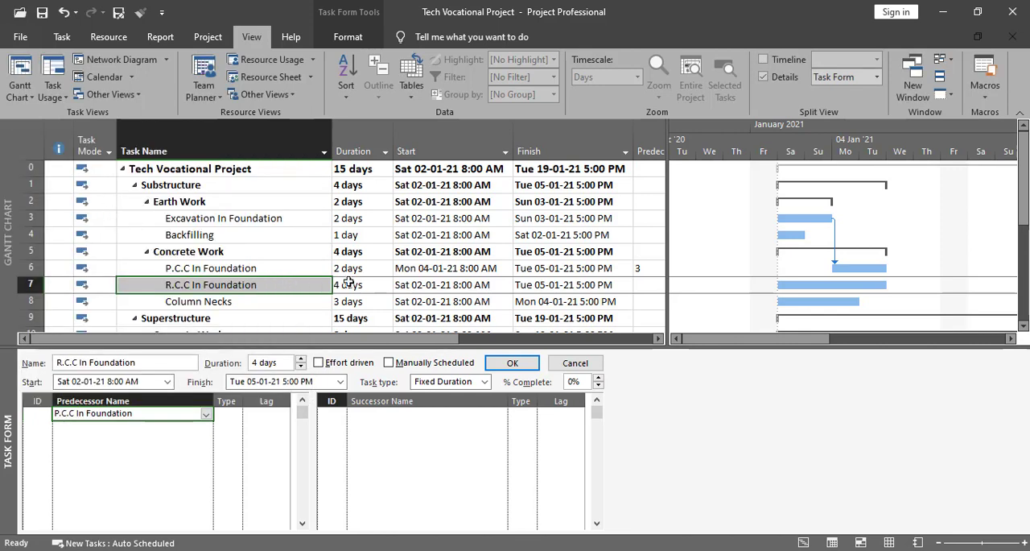
click(229, 414)
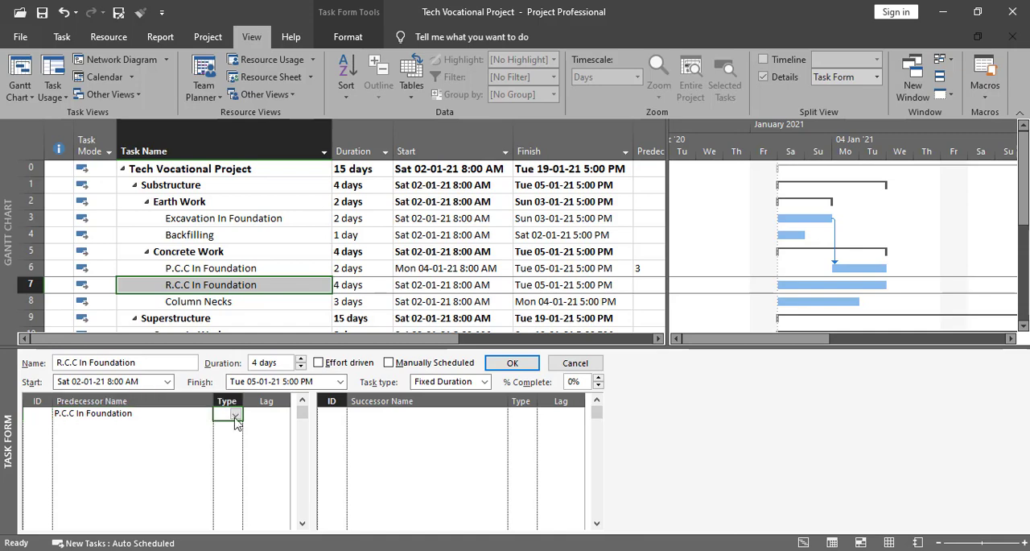
click(235, 414)
click(233, 437)
click(513, 364)
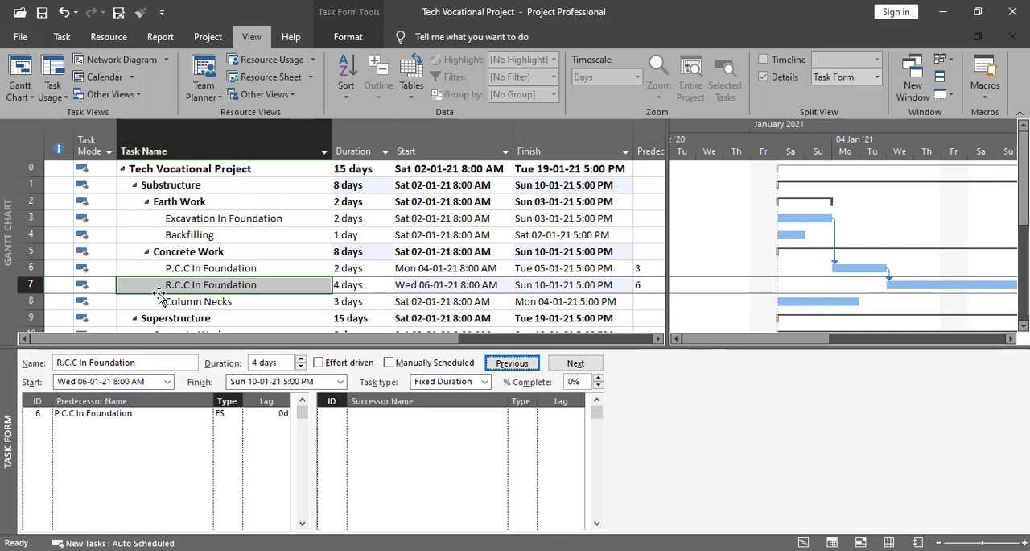
- Assign R.C.C In Foundation as the predecessor of the Column Necks task
click(231, 303)
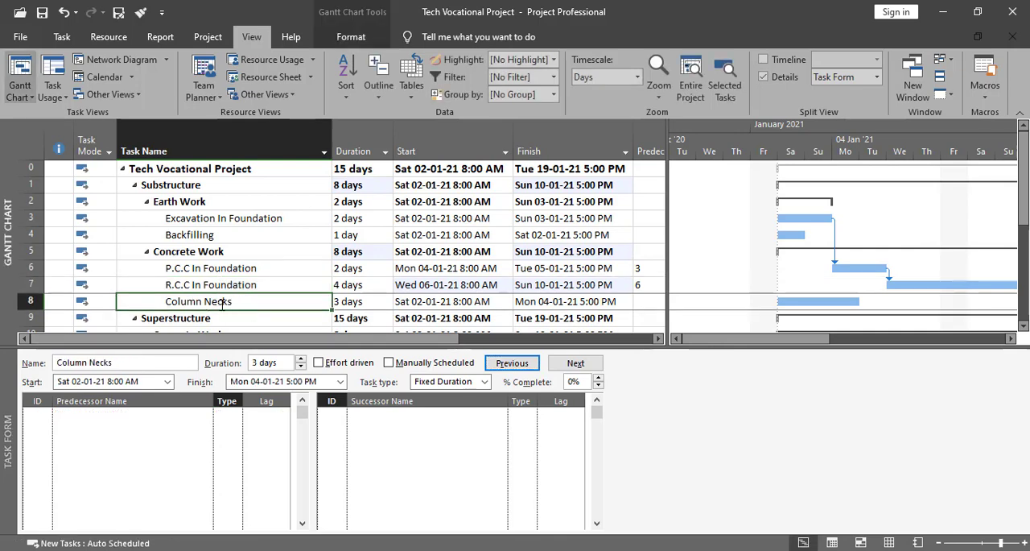
scroll(225, 296, down, 1)
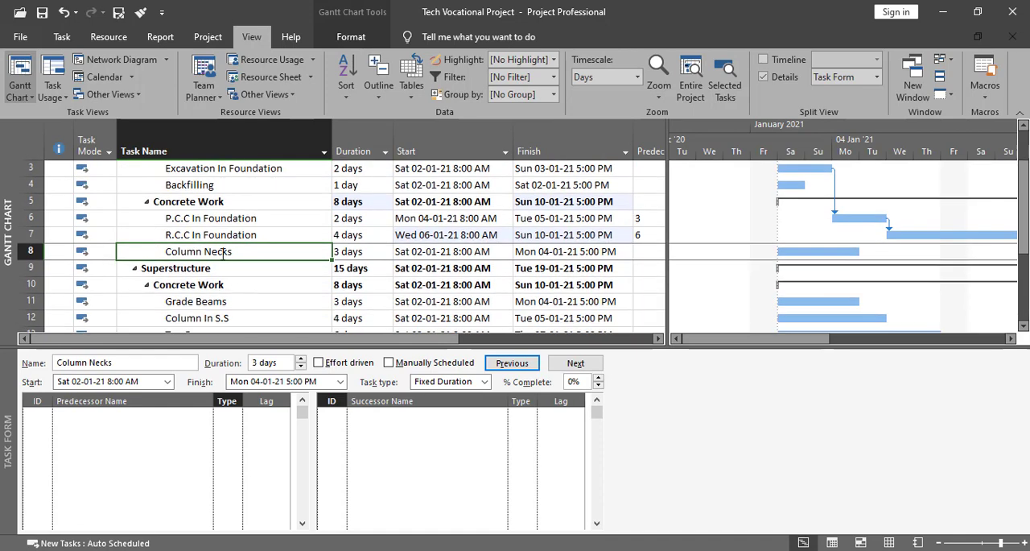
click(166, 419)
click(207, 414)
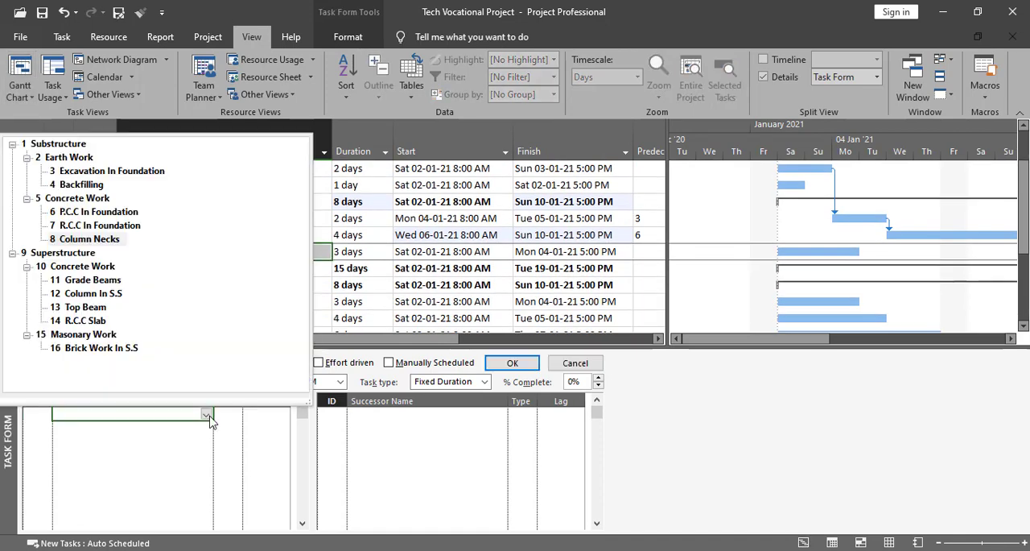
click(100, 226)
click(512, 363)
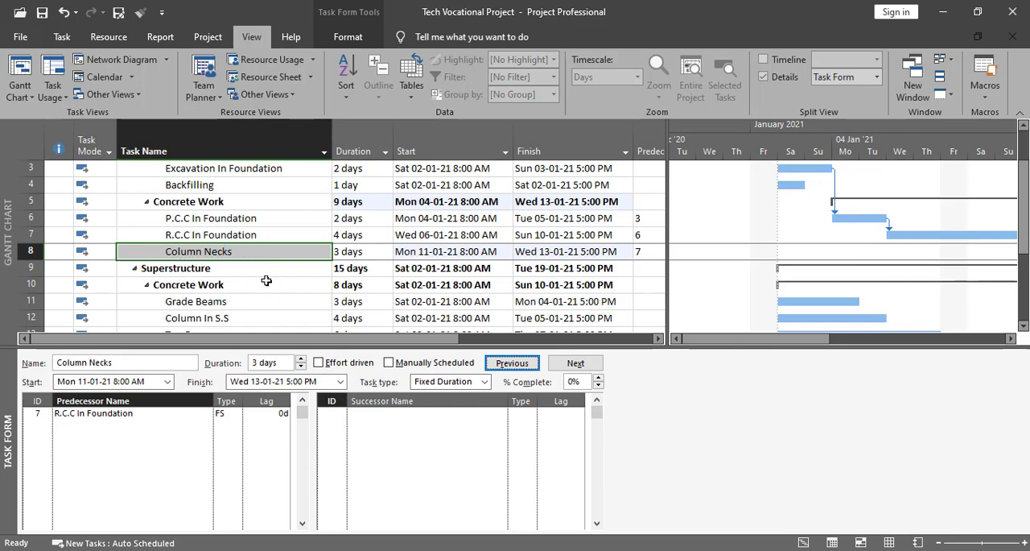
key(Return)
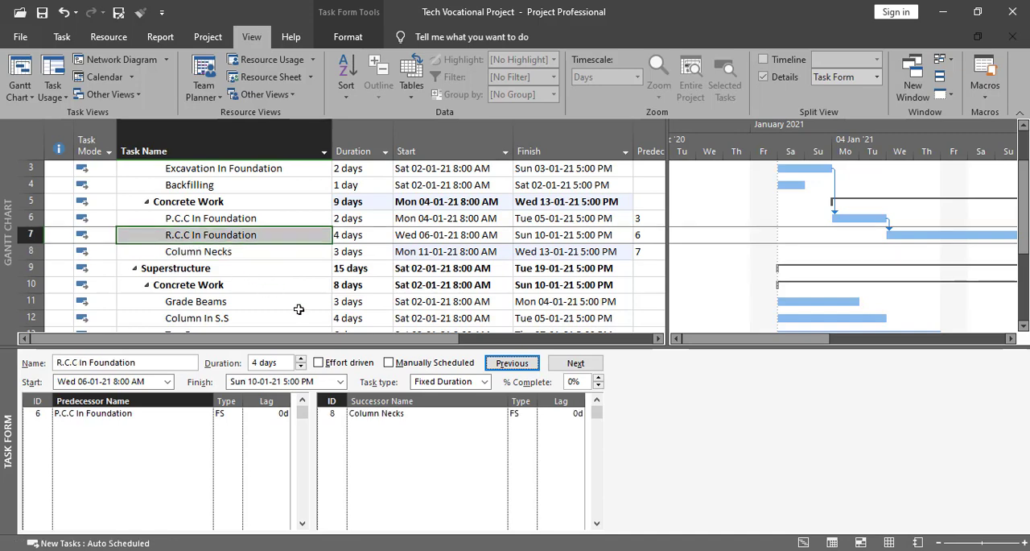
click(256, 254)
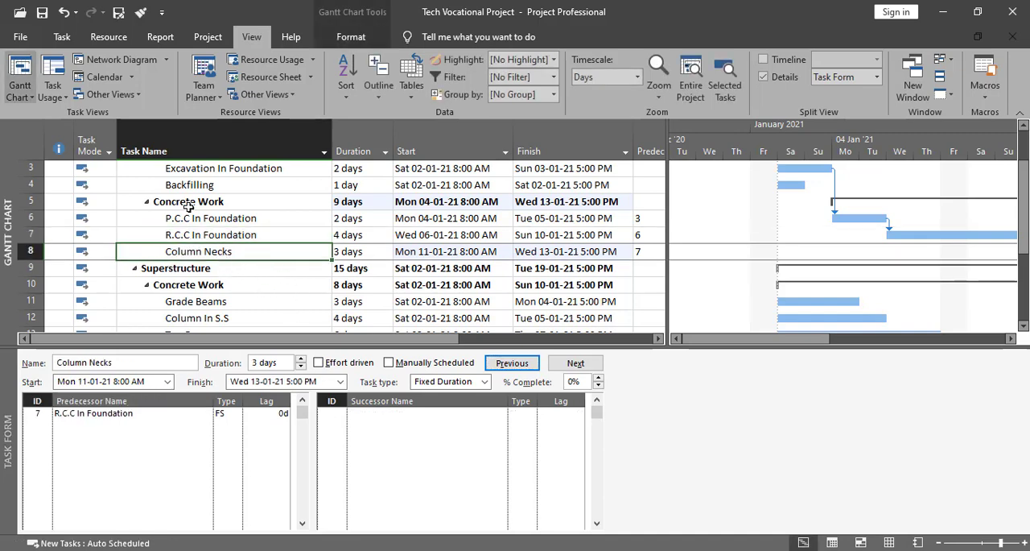
- Assign Column Necks as the predecessor of Backfilling with an FS relationship and a lag of 7 days
click(209, 184)
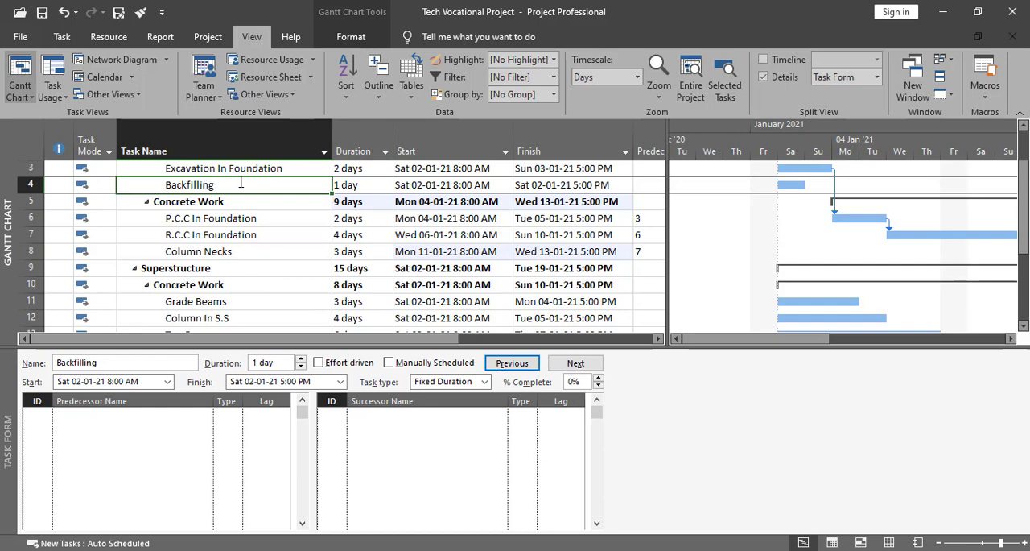
click(174, 414)
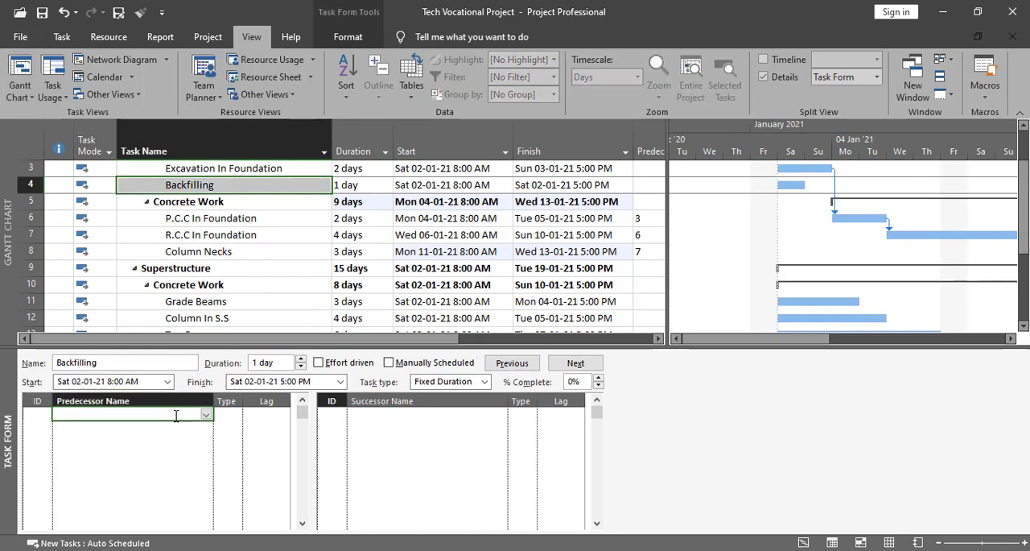
click(206, 414)
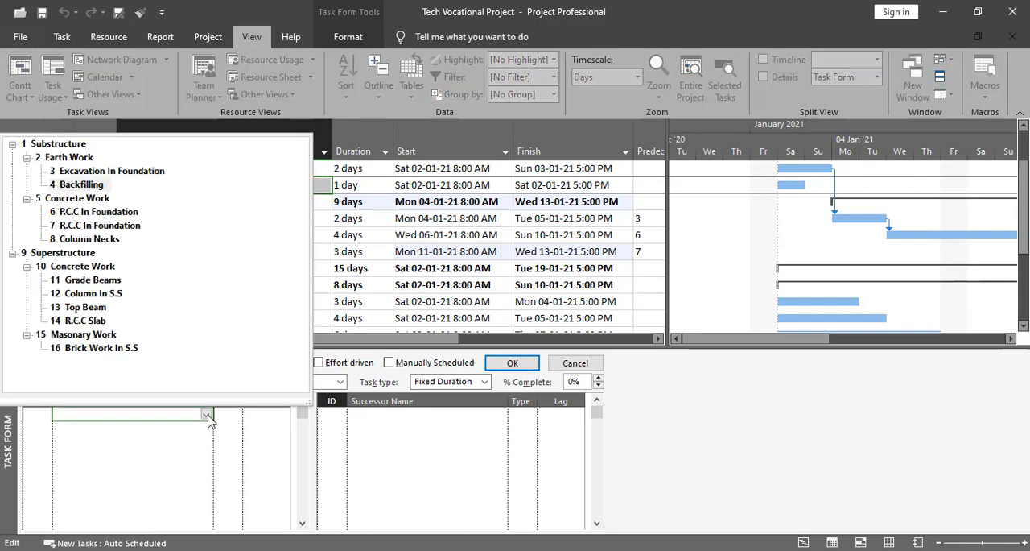
click(103, 242)
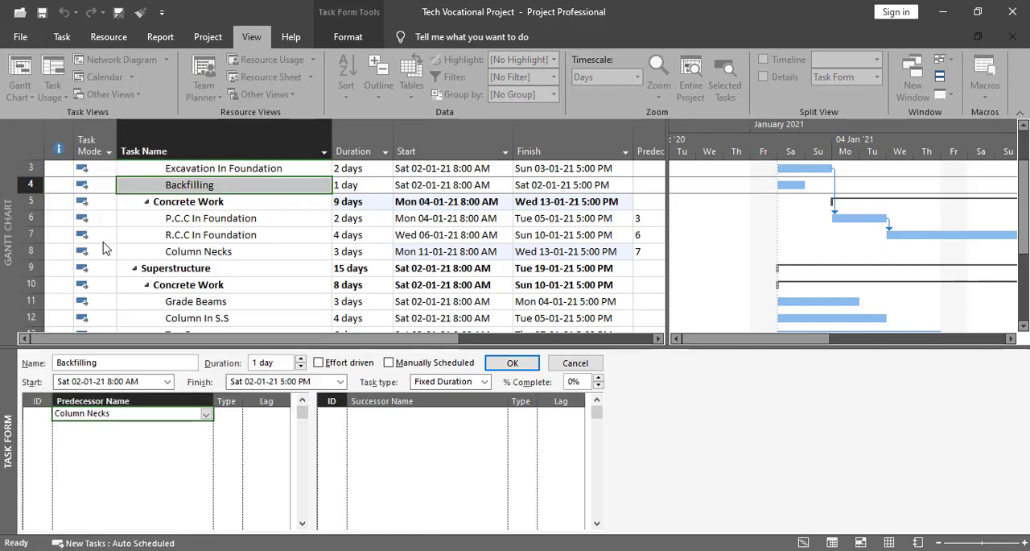
click(229, 416)
click(235, 414)
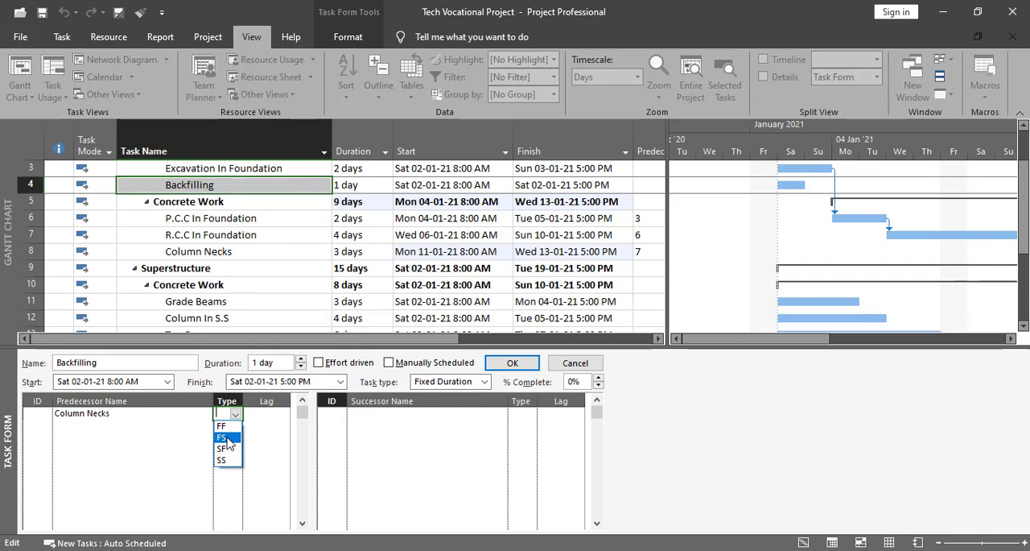
click(226, 437)
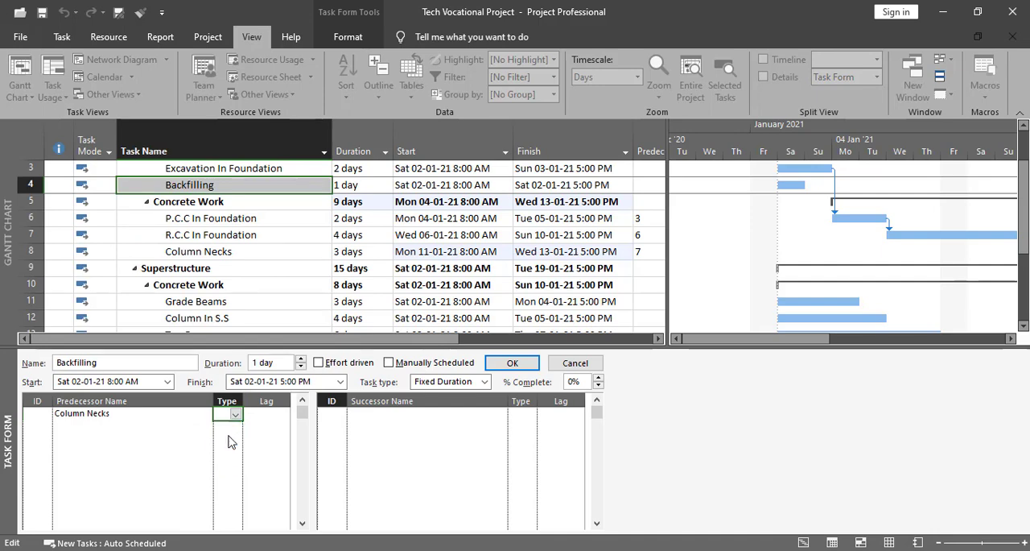
click(267, 417)
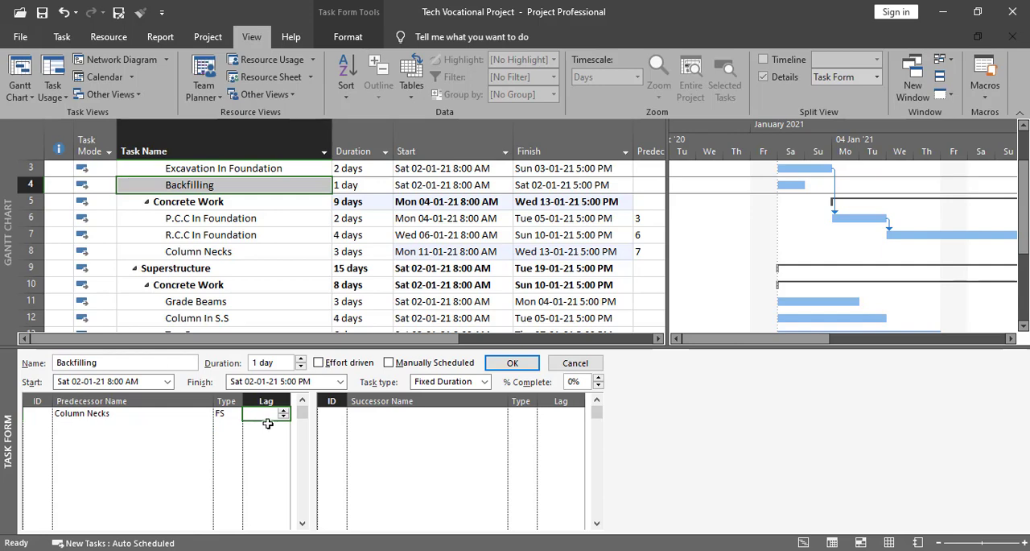
text(7)
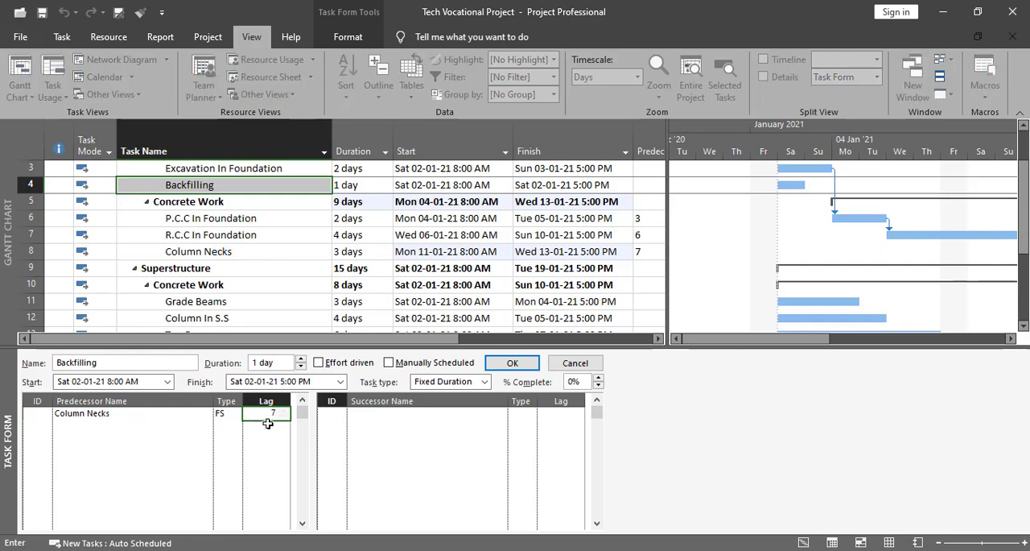
click(512, 363)
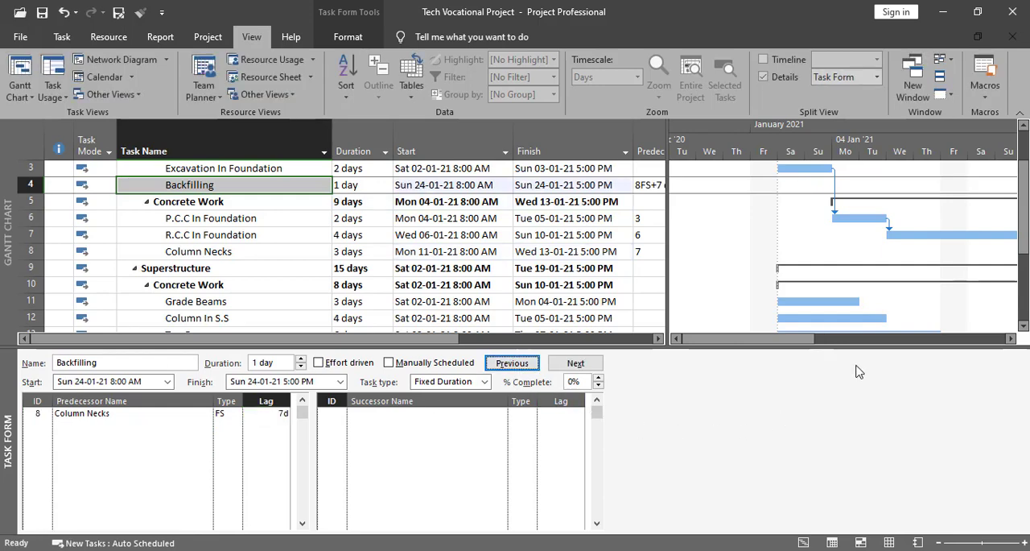
drag(814, 342, 943, 350)
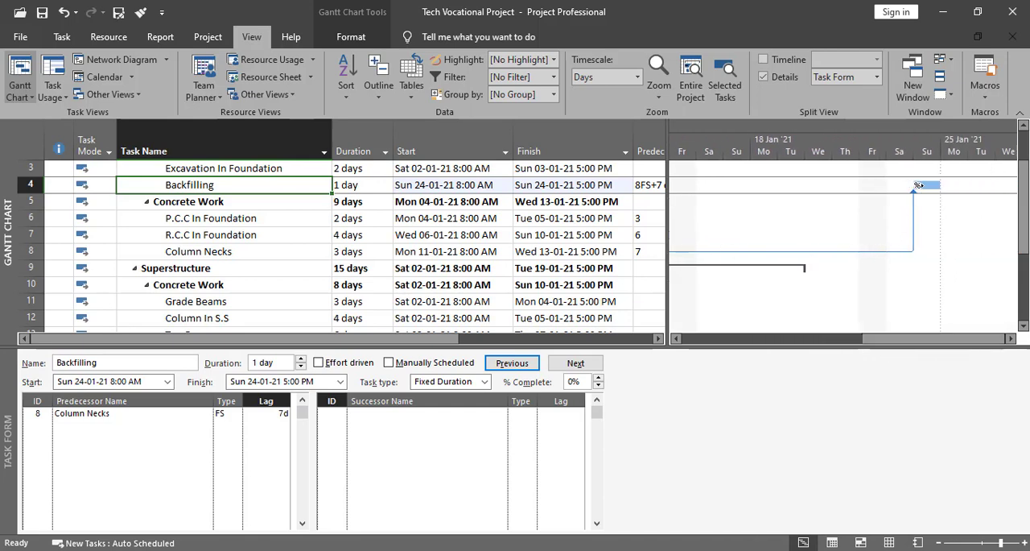
- Assign Backfilling as the predecessor of the Grade Beams task in the Superstructure concrete work
click(226, 301)
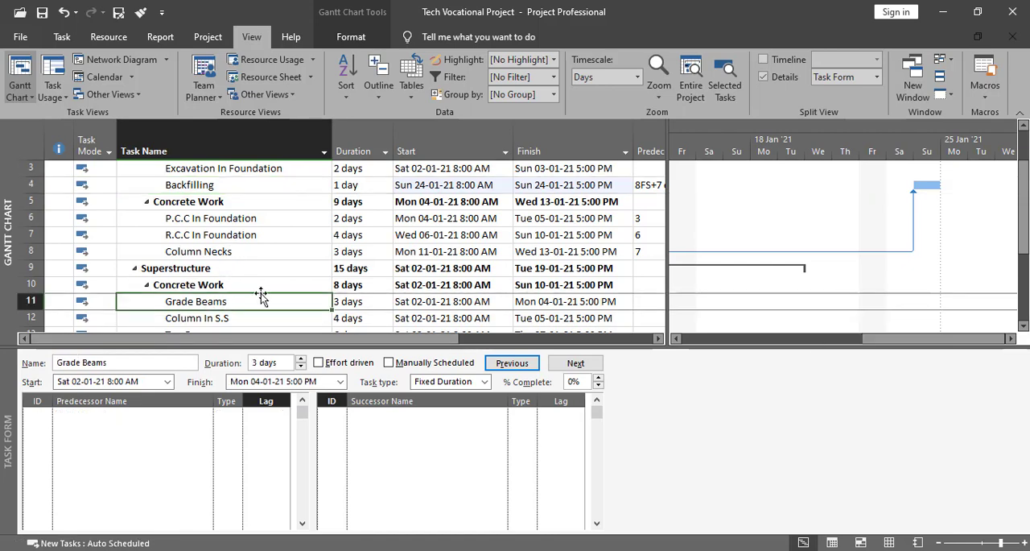
scroll(262, 300, down, 2)
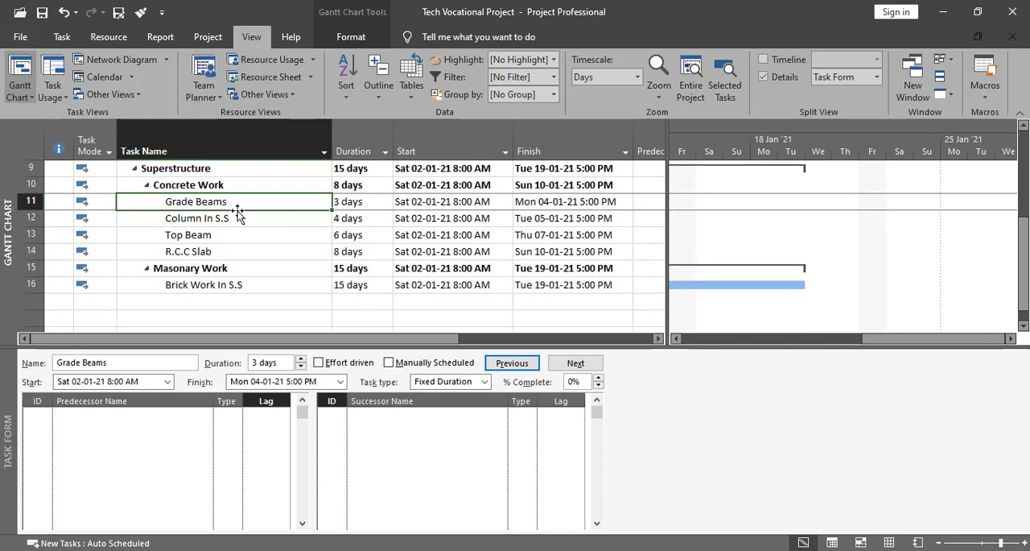
click(158, 415)
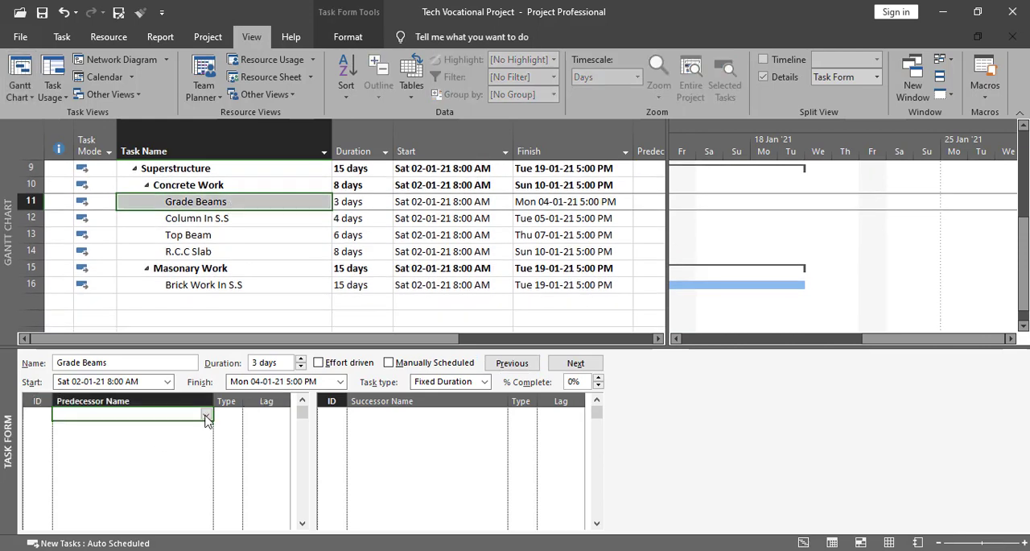
click(206, 415)
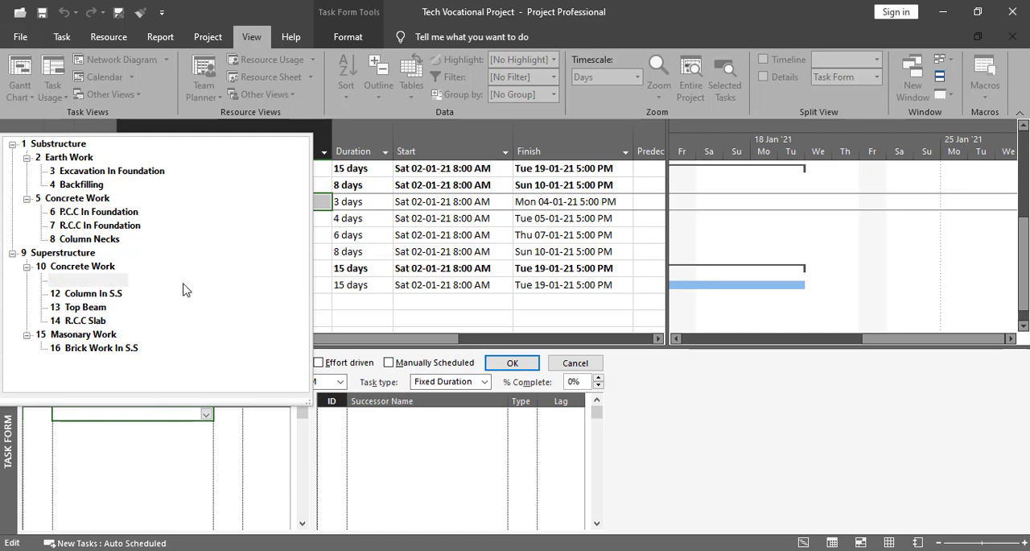
click(183, 209)
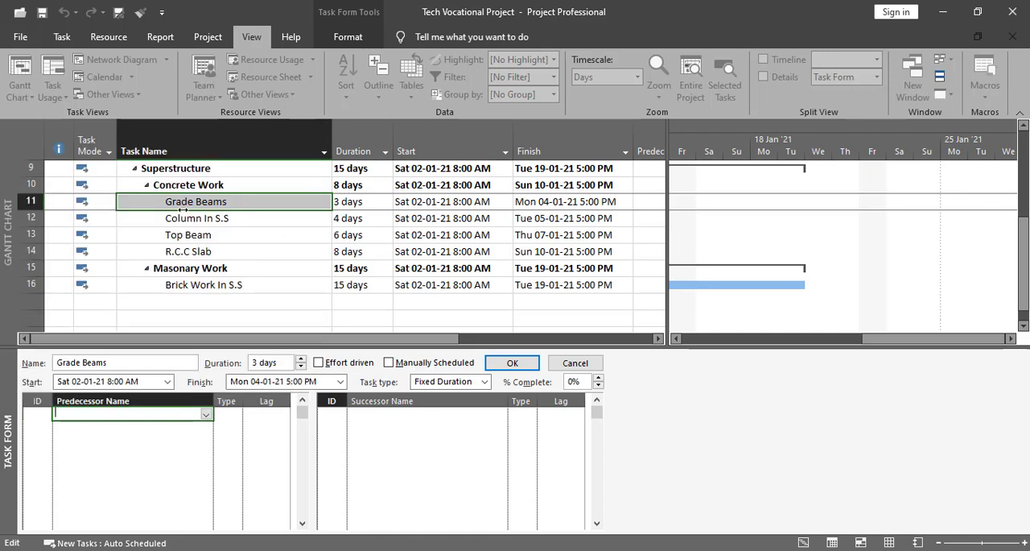
click(206, 414)
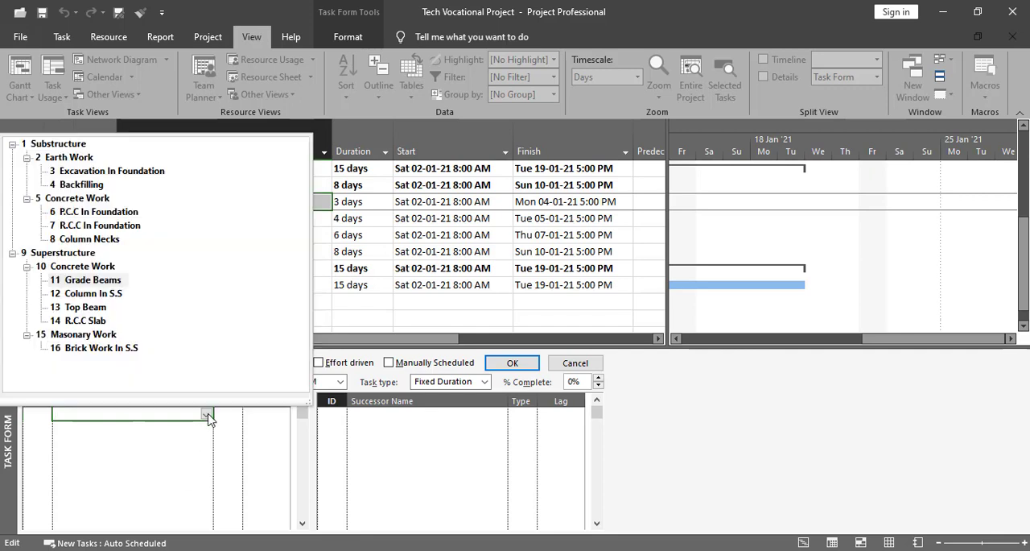
click(89, 187)
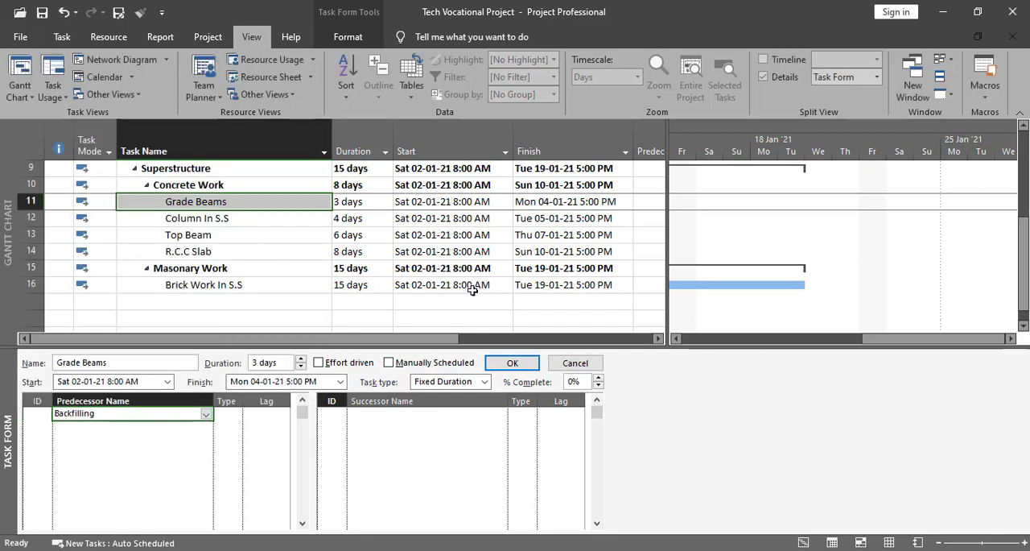
click(513, 363)
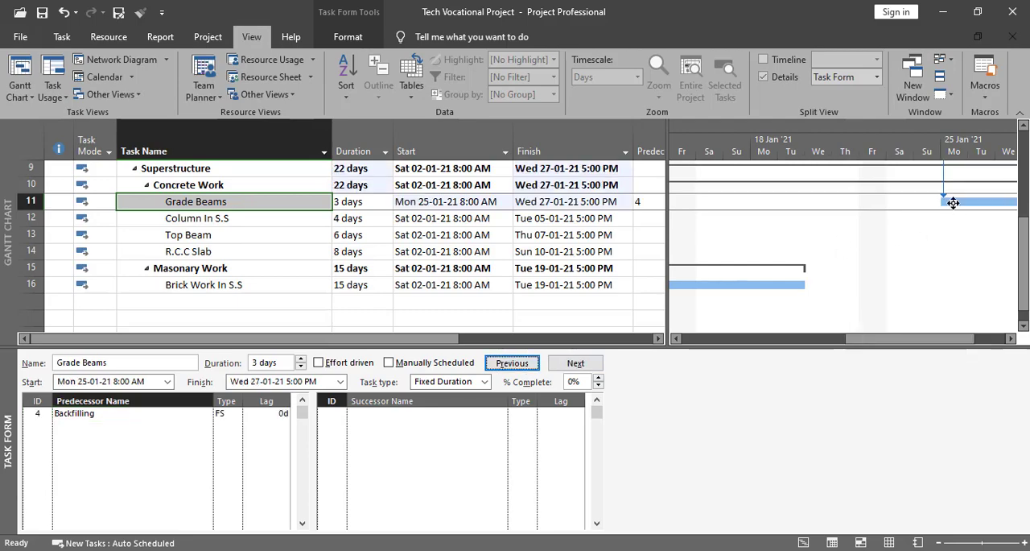
mouse_move(1024, 260)
mouse_down()
mouse_move(1025, 202)
mouse_move(1025, 251)
mouse_up()
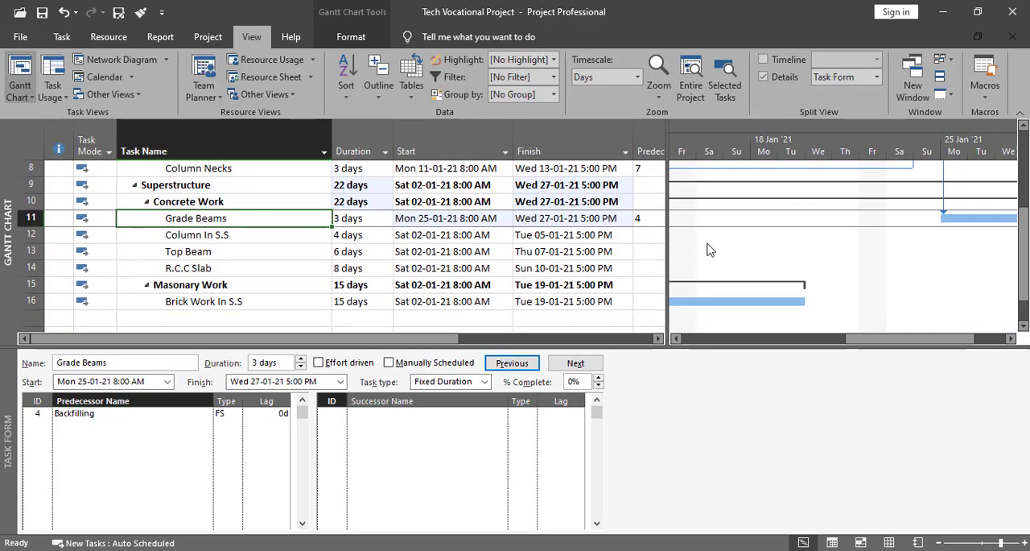
- Assign Grade Beams as the predecessor of the Column In S.S task
click(228, 235)
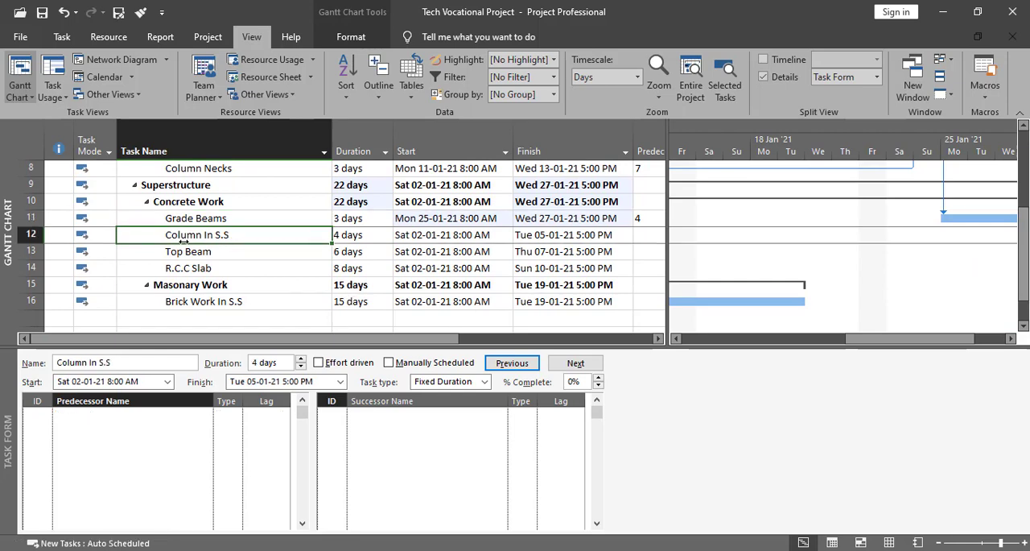
click(150, 417)
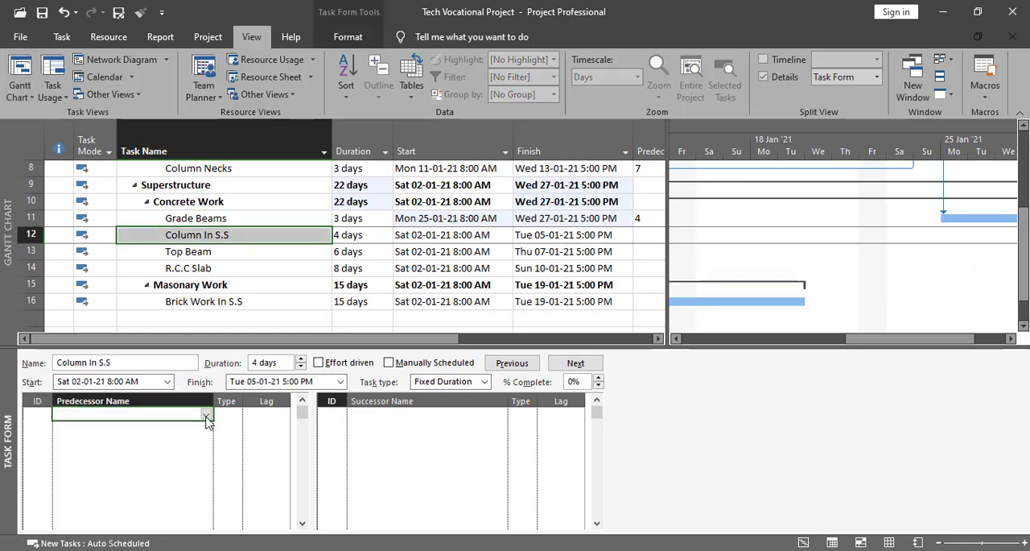
click(208, 415)
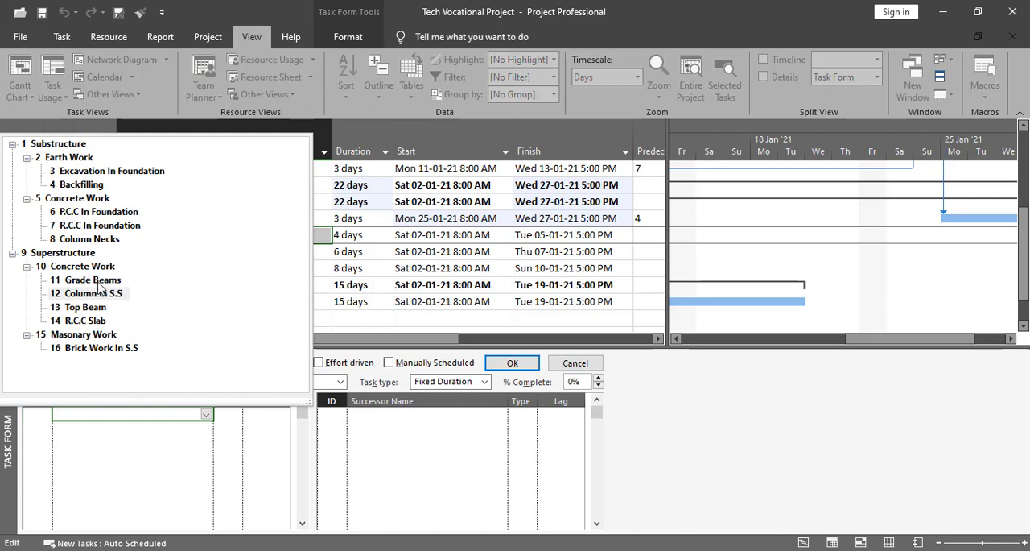
click(98, 280)
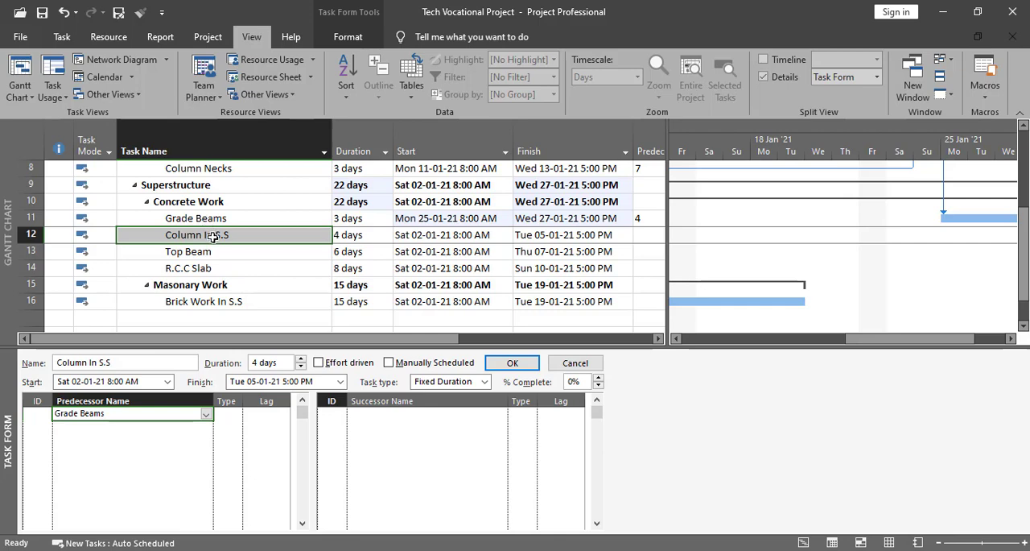
click(531, 367)
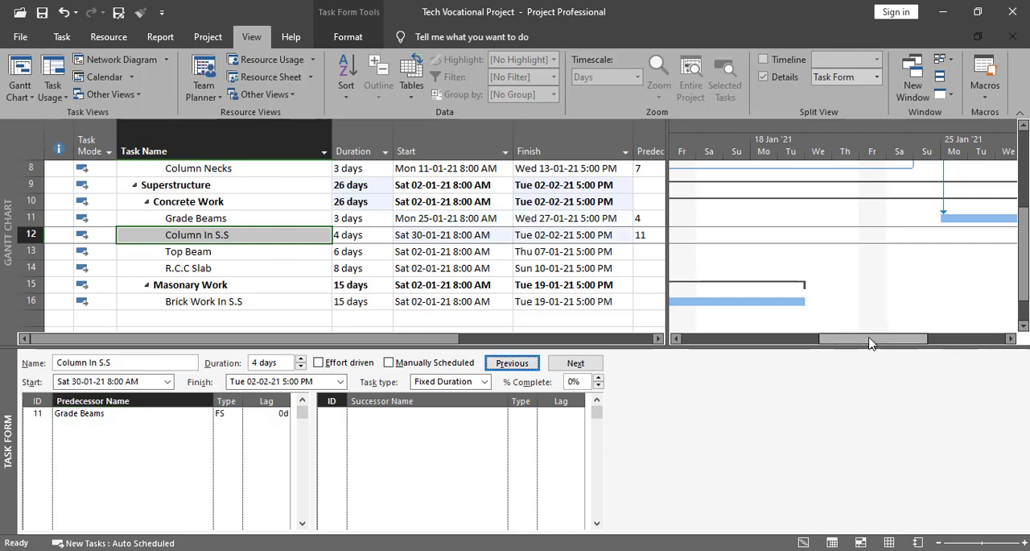
mouse_move(871, 338)
mouse_down()
mouse_move(1002, 354)
mouse_move(871, 350)
mouse_up()
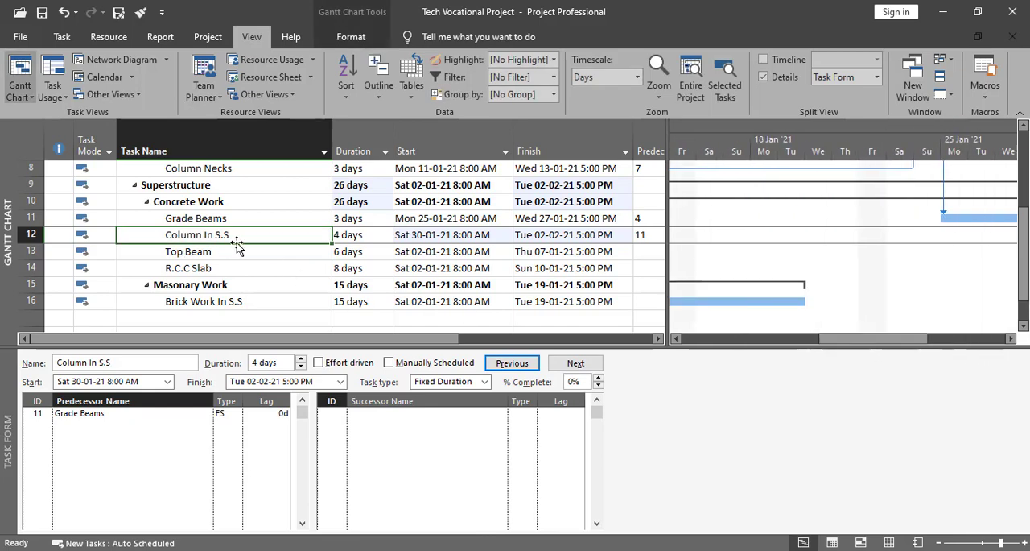
- Assign Column In S.S as the predecessor of the Top Beam task with an FS relationship
click(200, 252)
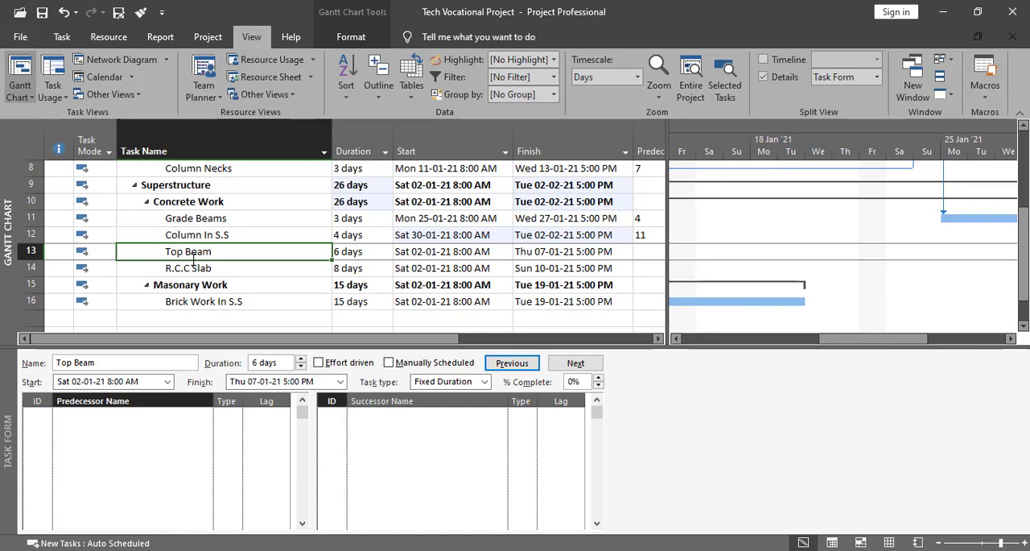
click(166, 415)
click(205, 415)
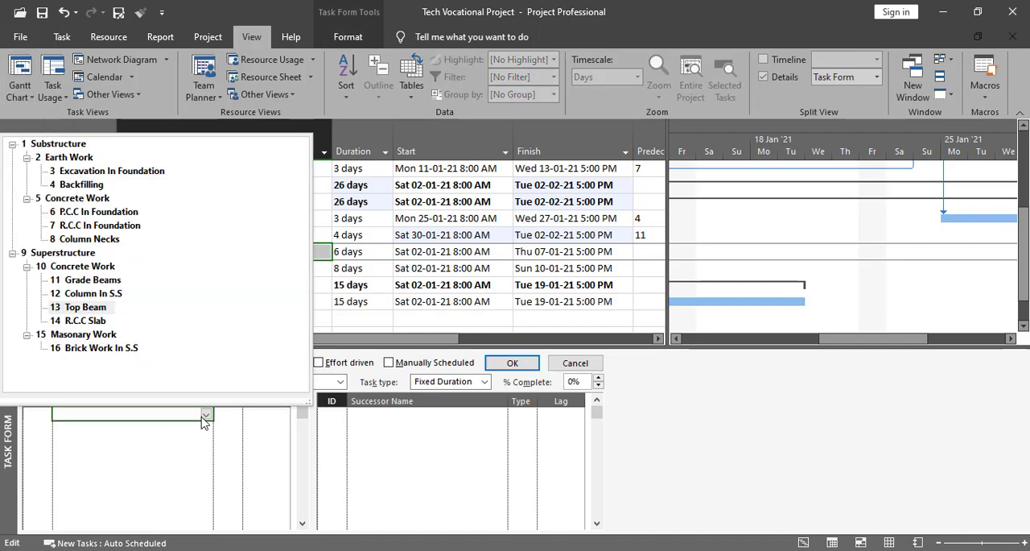
click(90, 293)
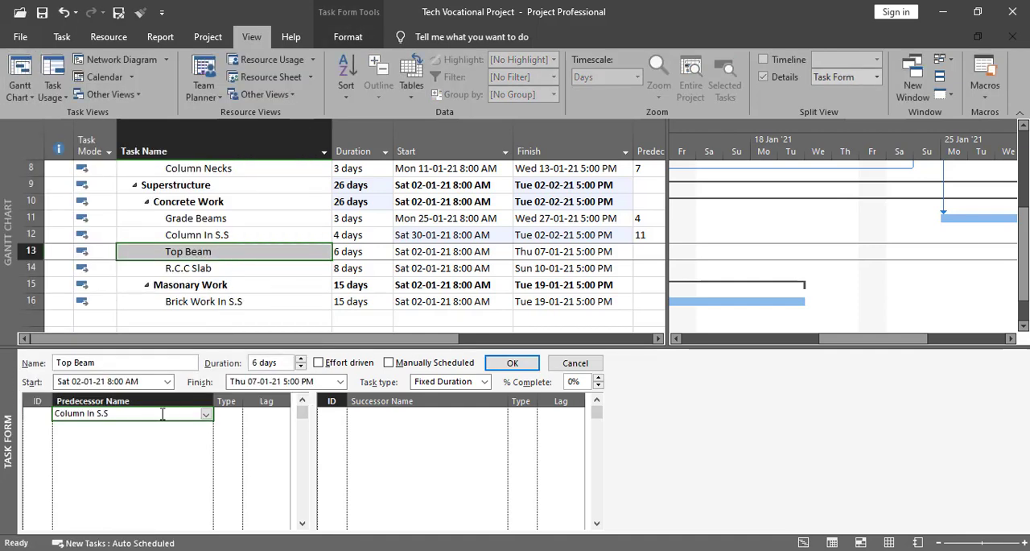
click(225, 413)
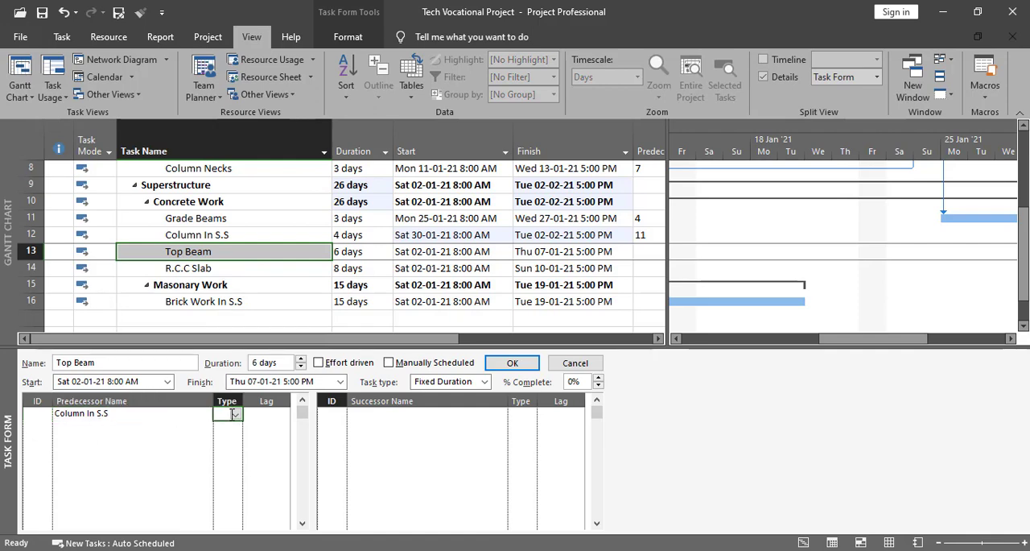
click(236, 414)
click(222, 437)
click(513, 363)
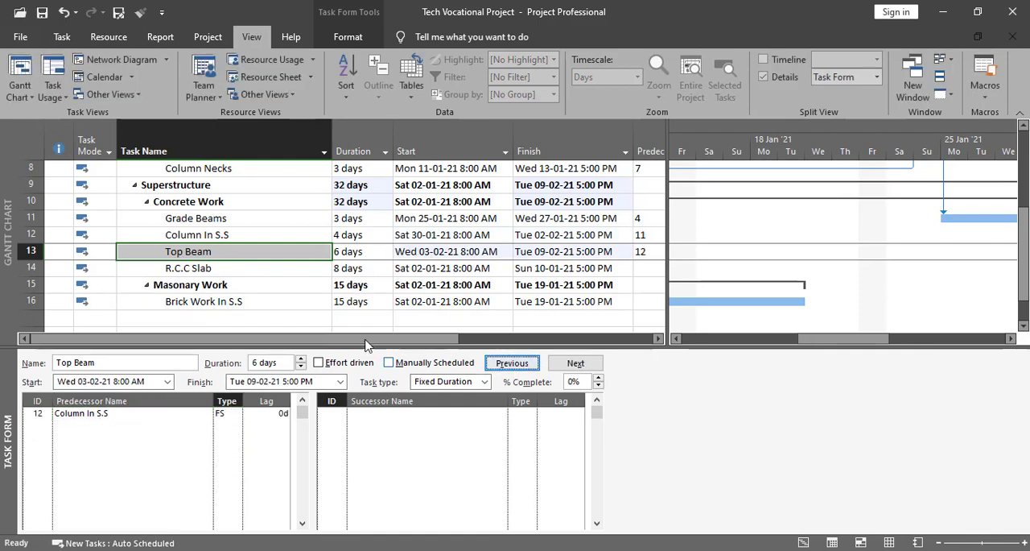
- Assign Top Beam as the predecessor of the R.C.C Slab task with an FS relationship
click(196, 270)
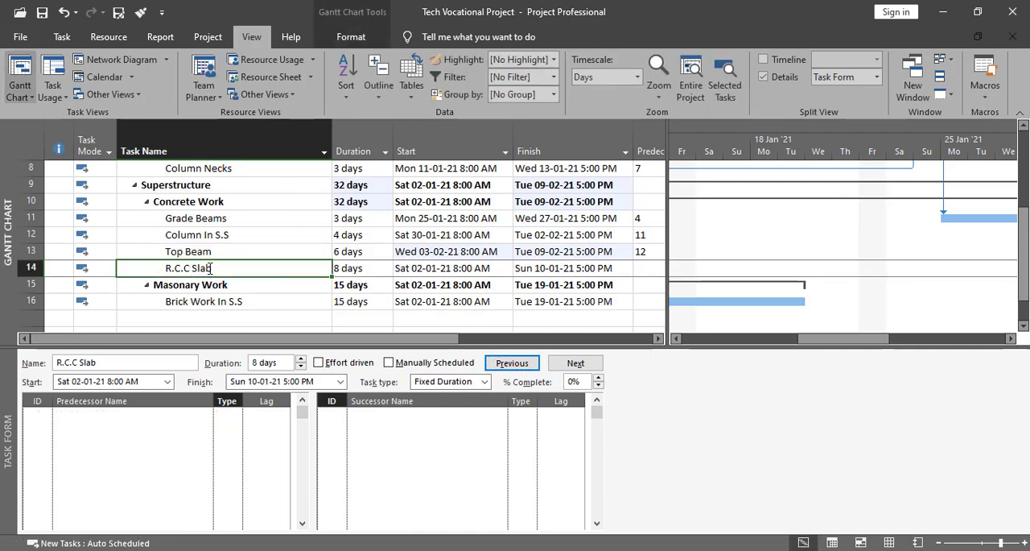
click(200, 414)
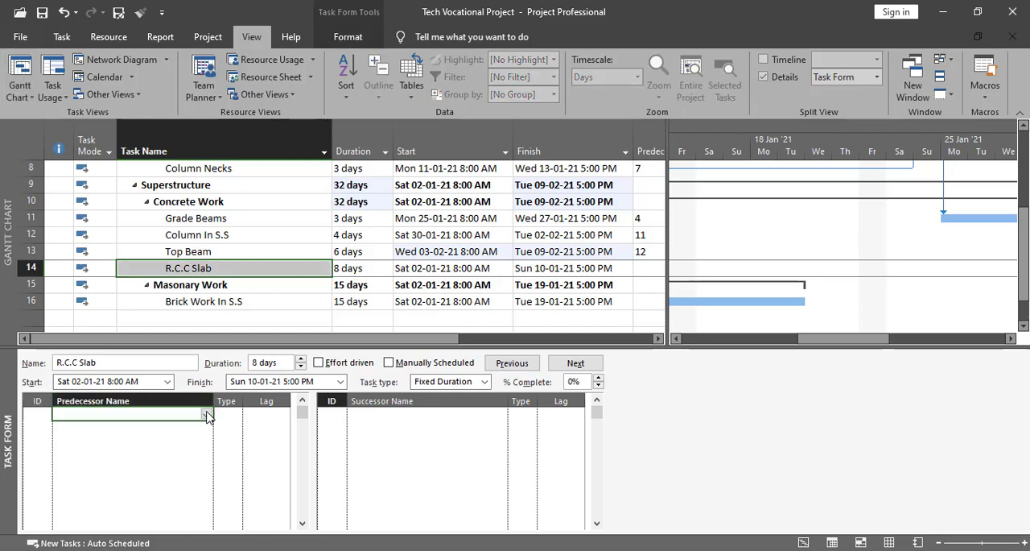
click(206, 415)
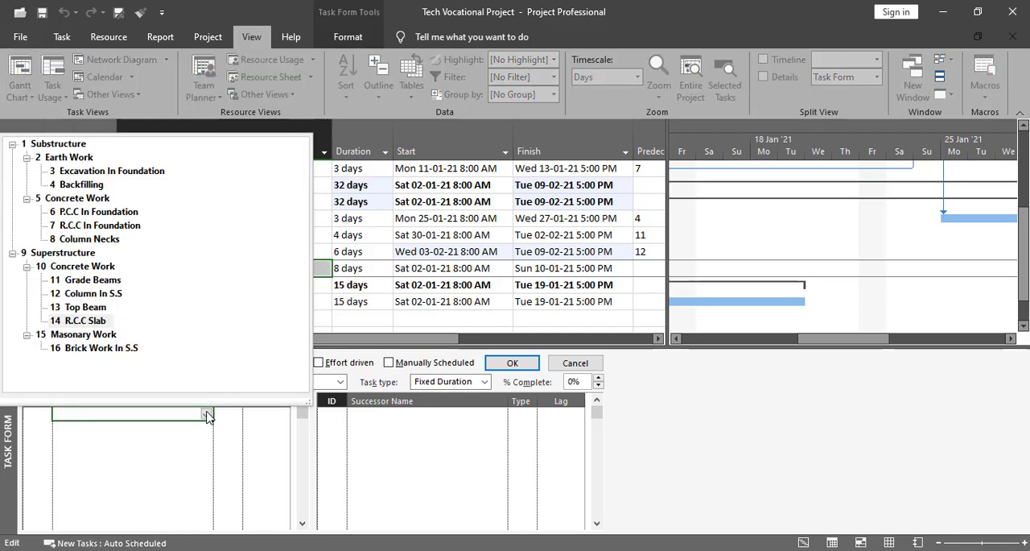
click(88, 309)
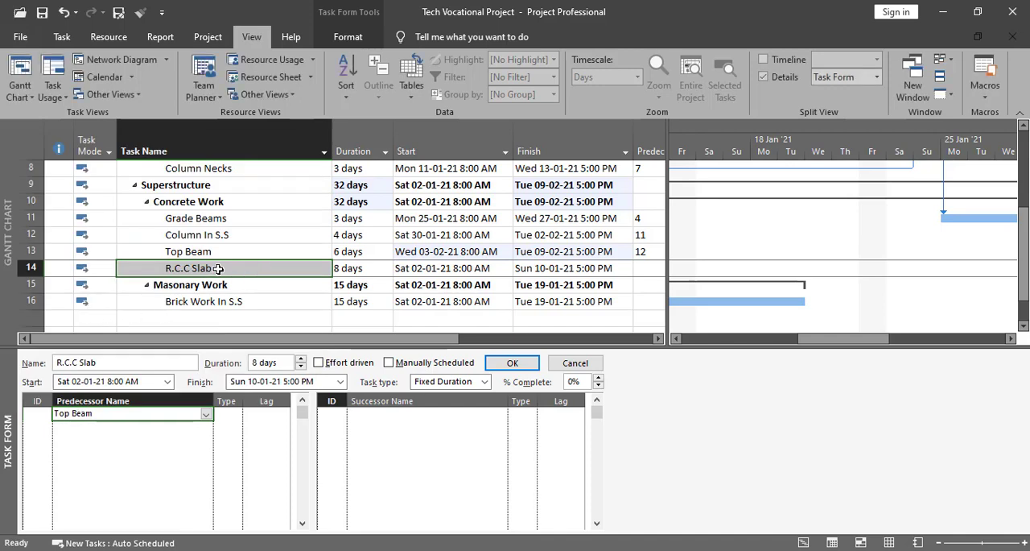
click(229, 416)
click(235, 415)
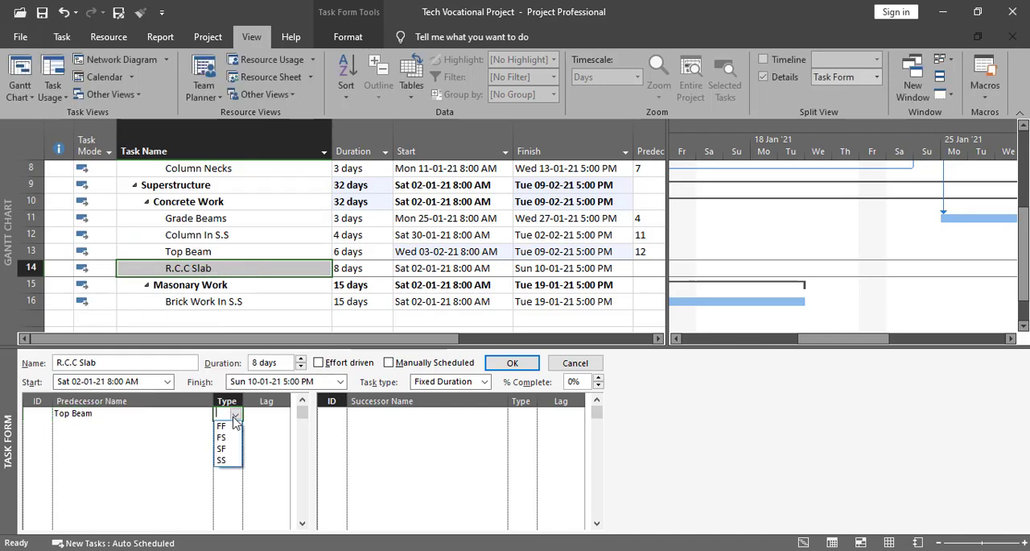
click(228, 444)
click(510, 364)
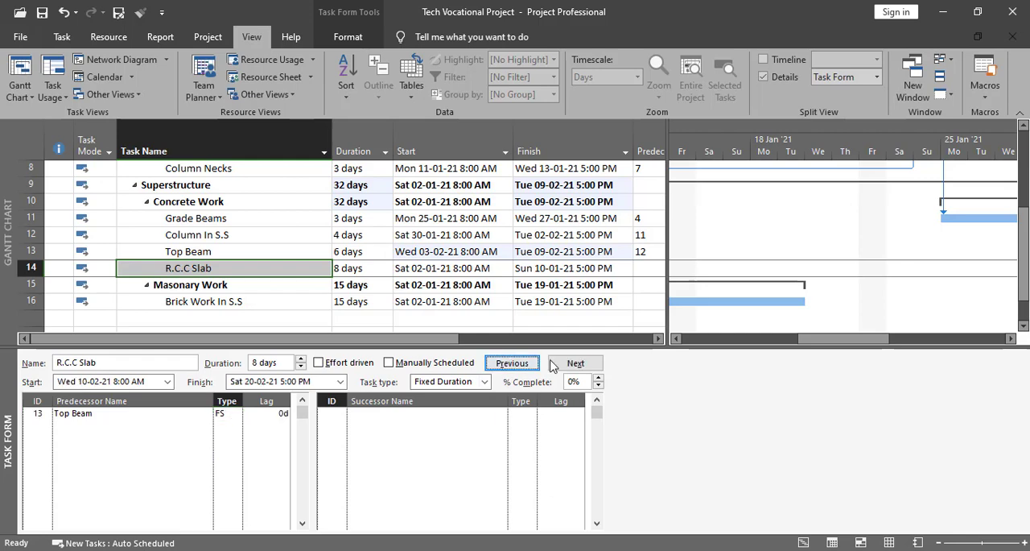
- Assign R.C.C Slab as the predecessor of Brick Work In S.S with an FS relationship and a lag of 10 days
click(228, 301)
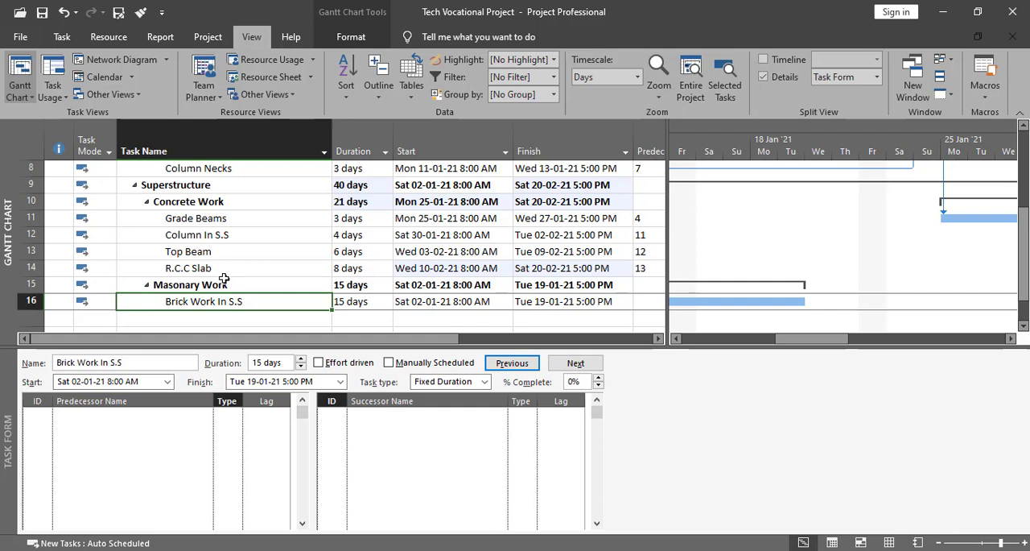
click(153, 422)
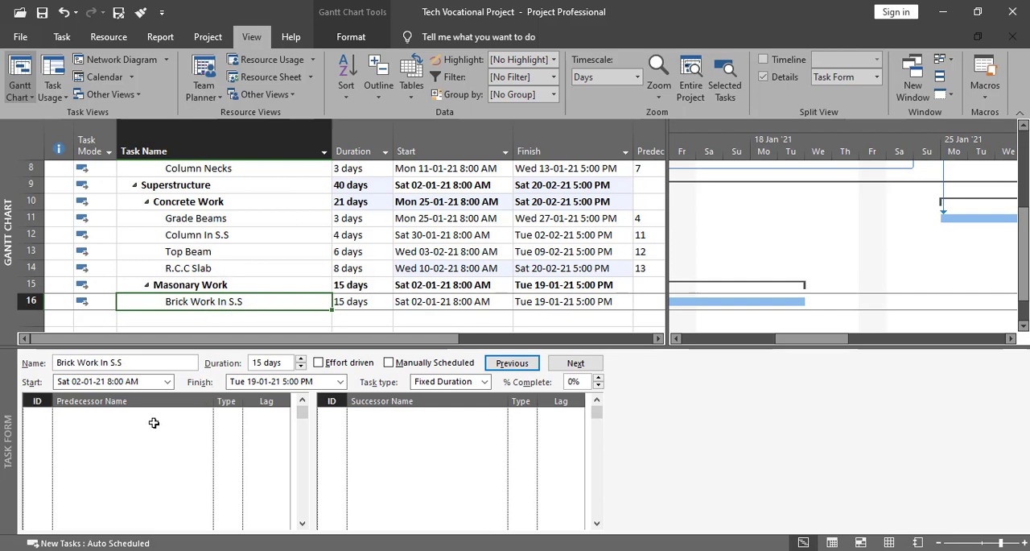
click(172, 412)
click(206, 414)
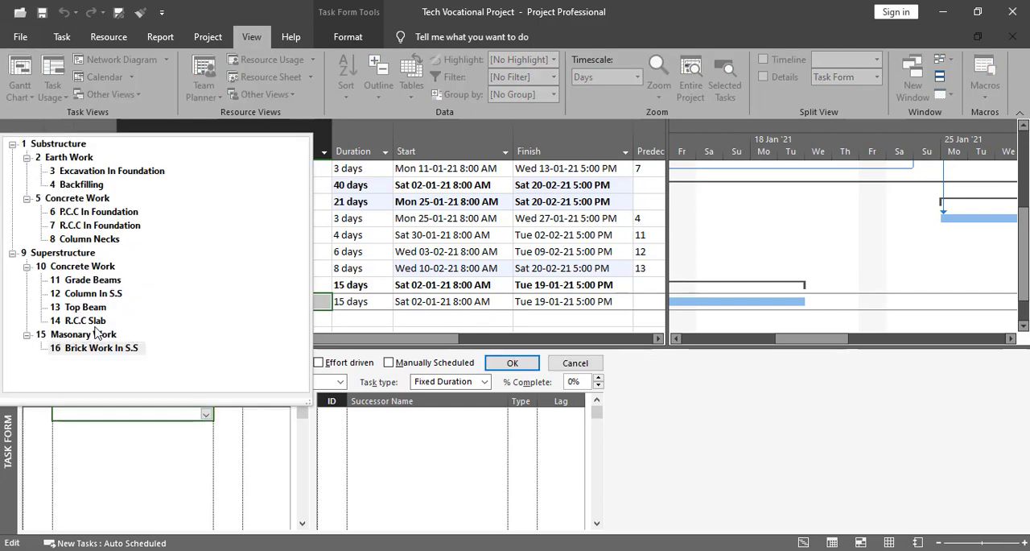
click(88, 321)
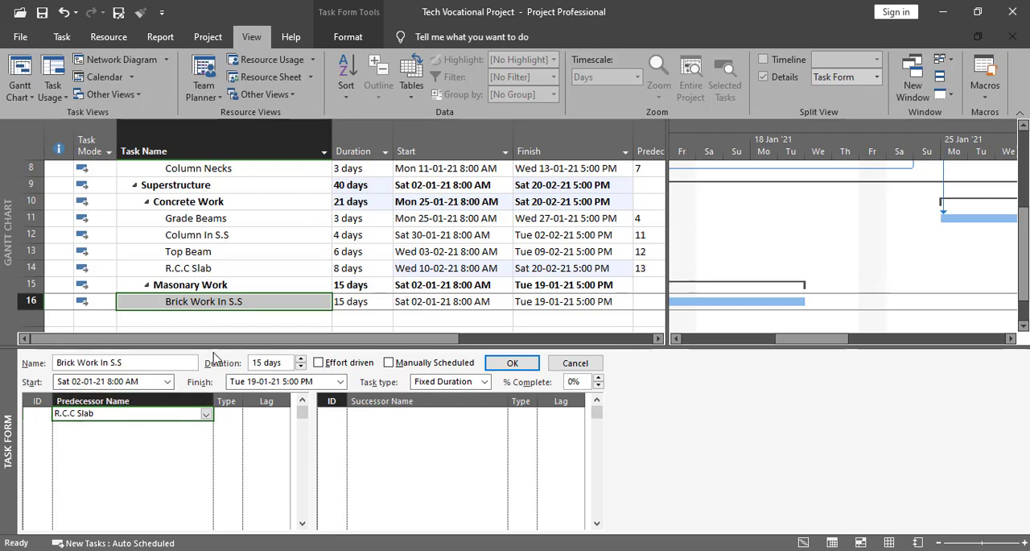
click(226, 414)
click(235, 414)
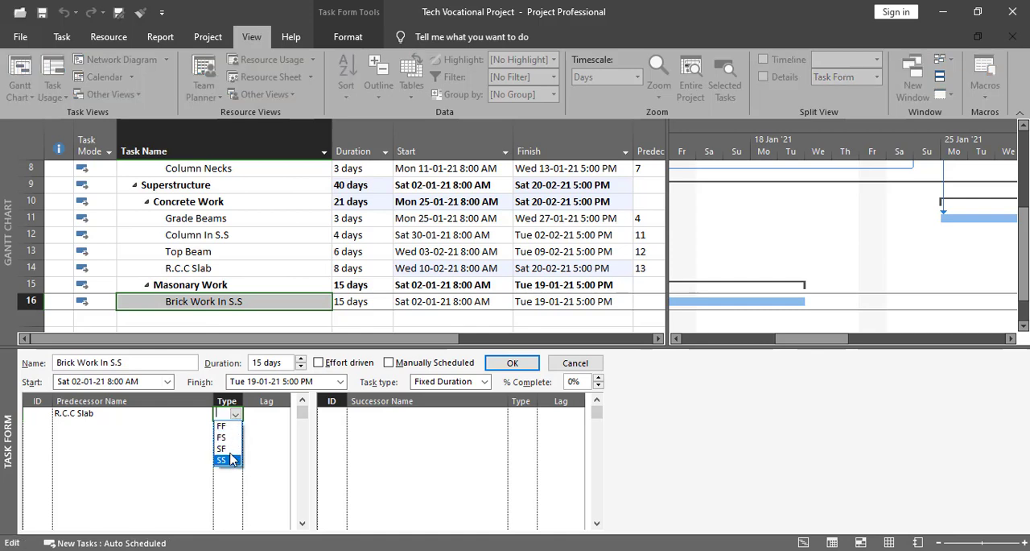
click(224, 437)
click(265, 414)
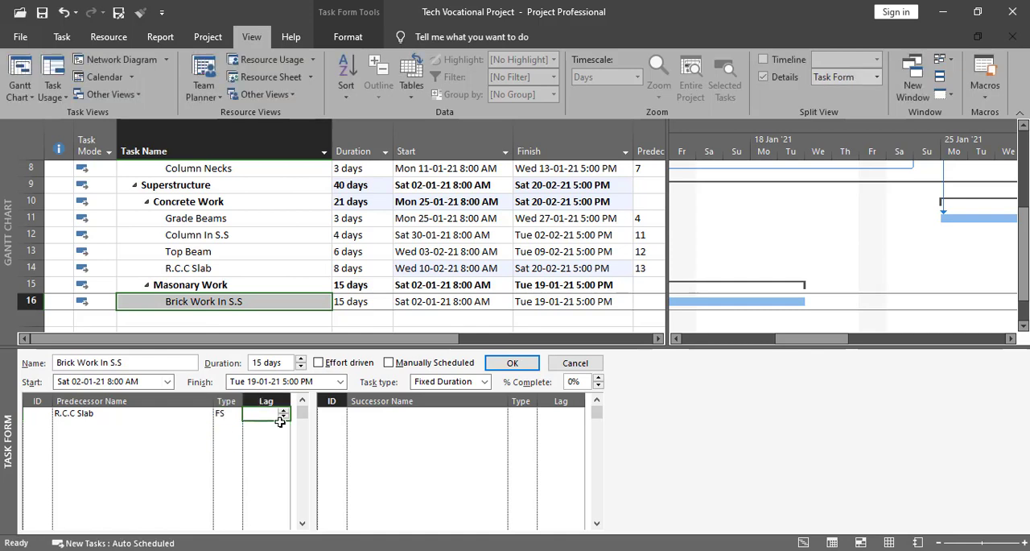
text(15)
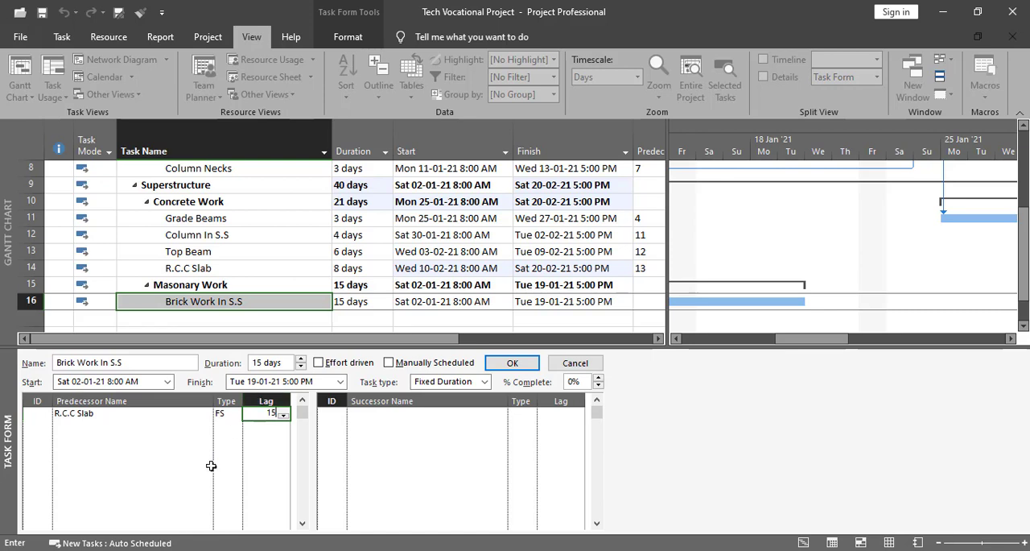
key(BackSpace)
text(0)
click(512, 362)
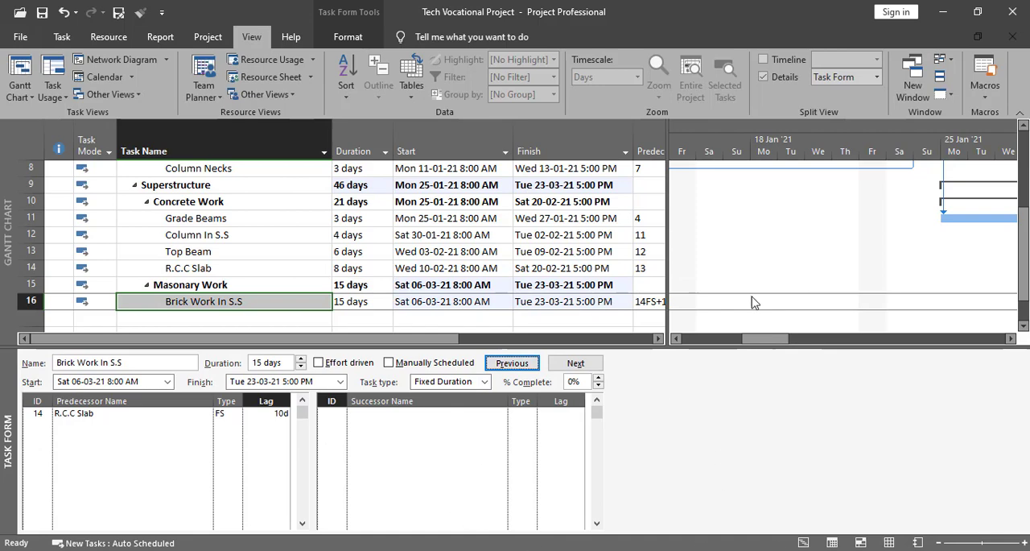
mouse_move(779, 337)
mouse_down()
mouse_move(1001, 354)
mouse_move(753, 338)
mouse_move(778, 336)
mouse_up()
scroll(837, 243, up, 3)
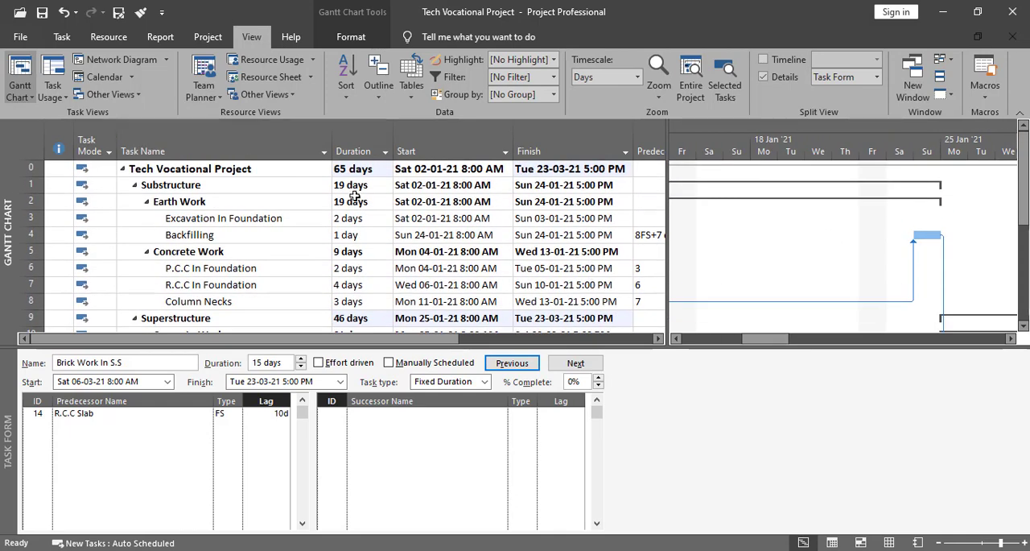
- Examine the overall project duration and the dates of all tasks, enlarging the task table above the Task Form
click(347, 171)
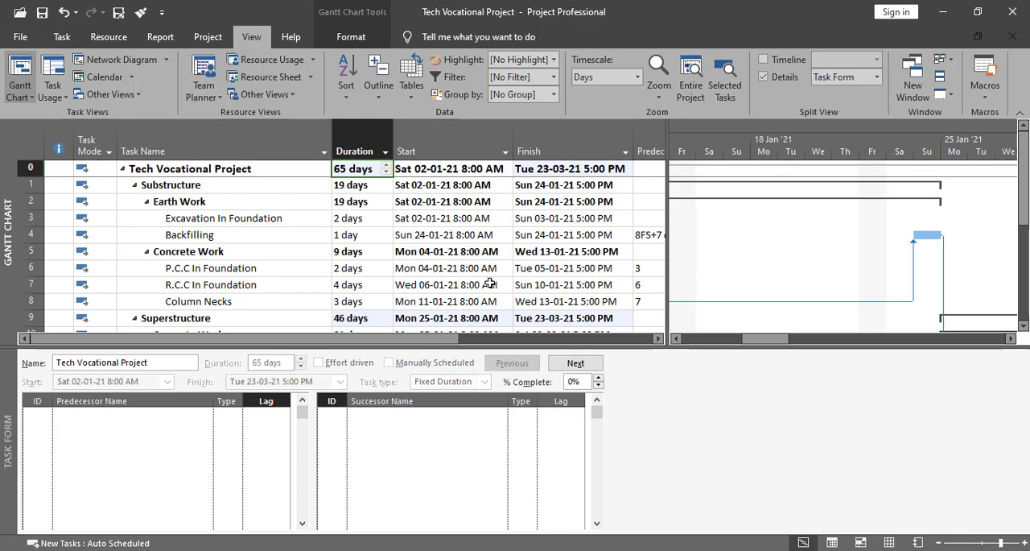
scroll(242, 282, down, 2)
scroll(273, 319, up, 2)
scroll(273, 318, down, 10)
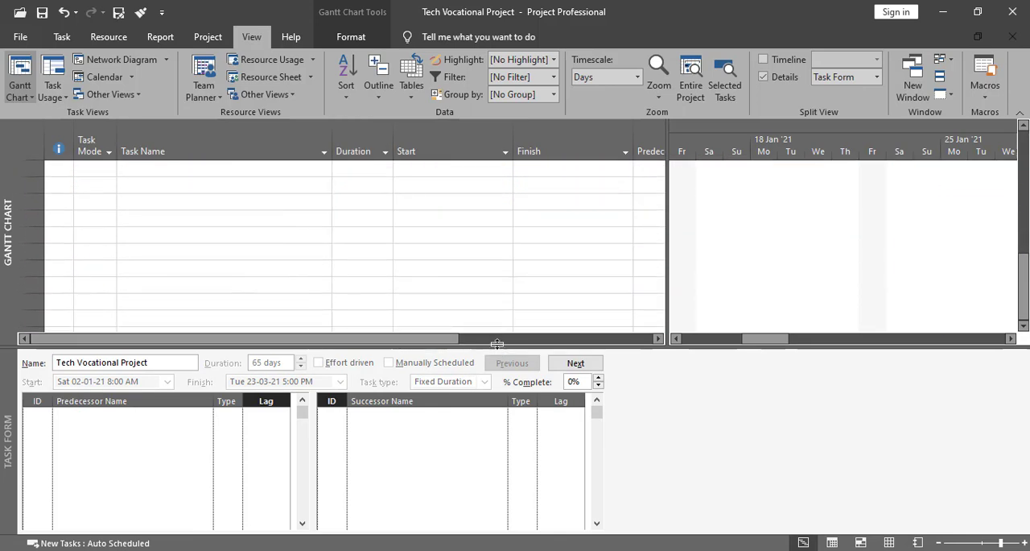
drag(481, 344, 489, 412)
scroll(564, 290, up, 10)
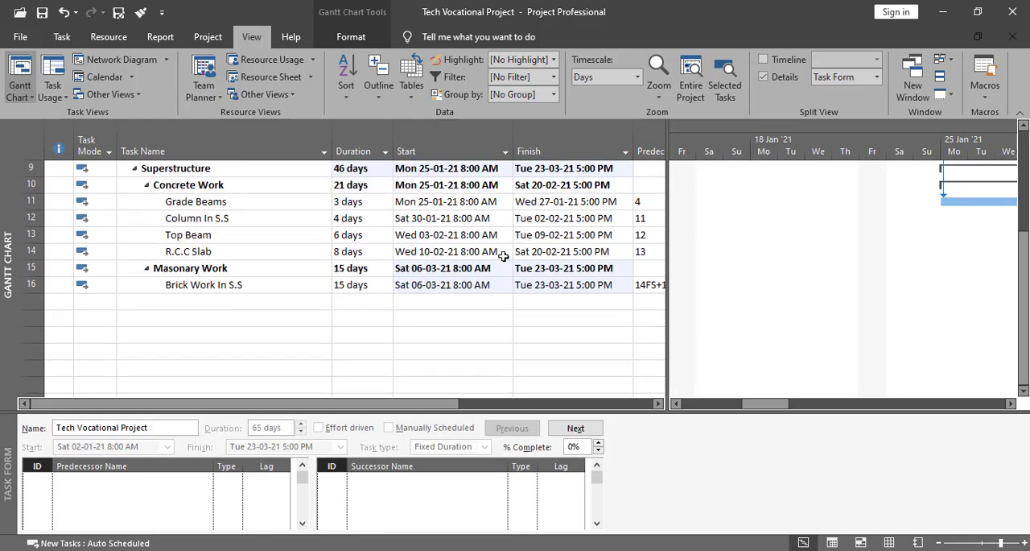
right_click(3, 202)
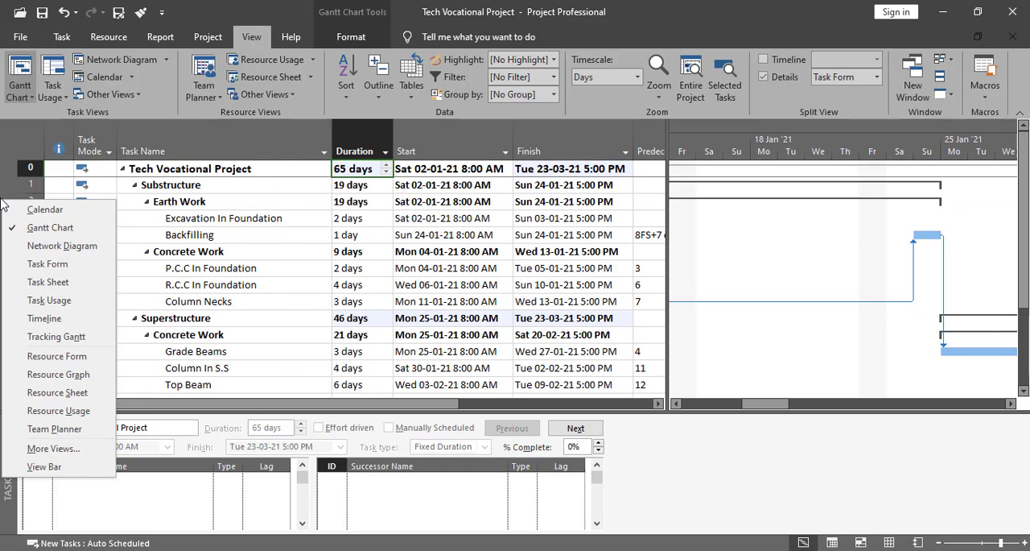
key(Escape)
- Show the Timeline in place of the Task Form details
click(763, 59)
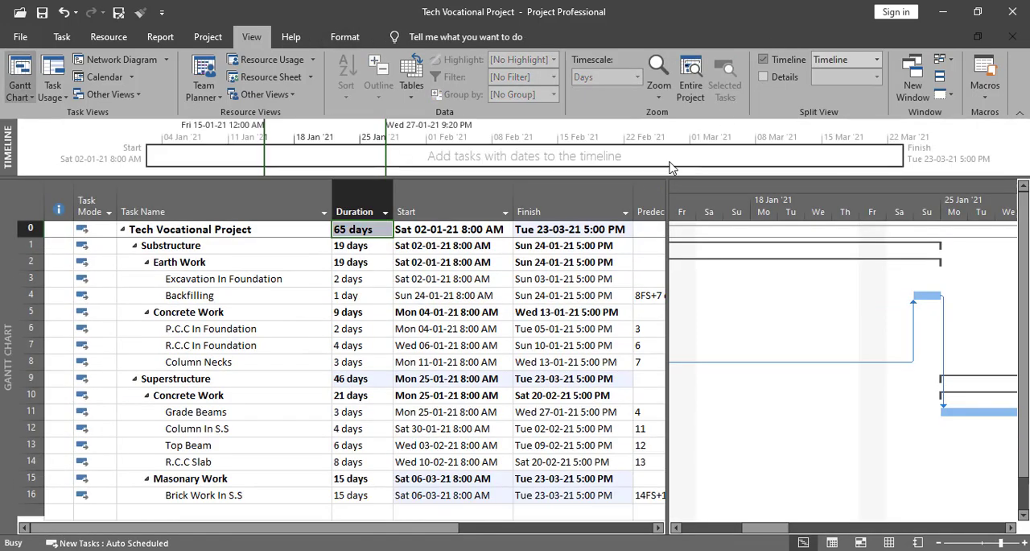
click(764, 76)
click(763, 59)
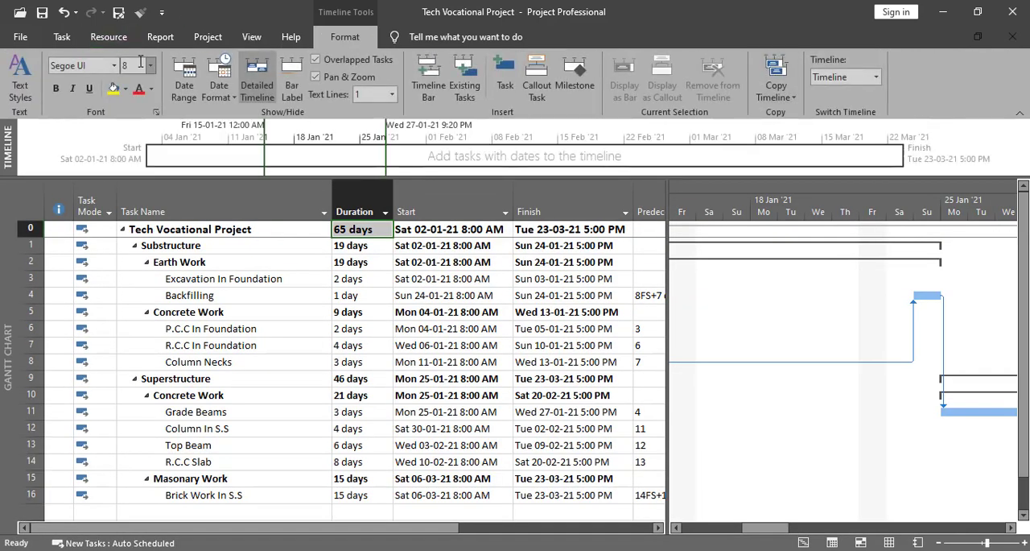
click(252, 37)
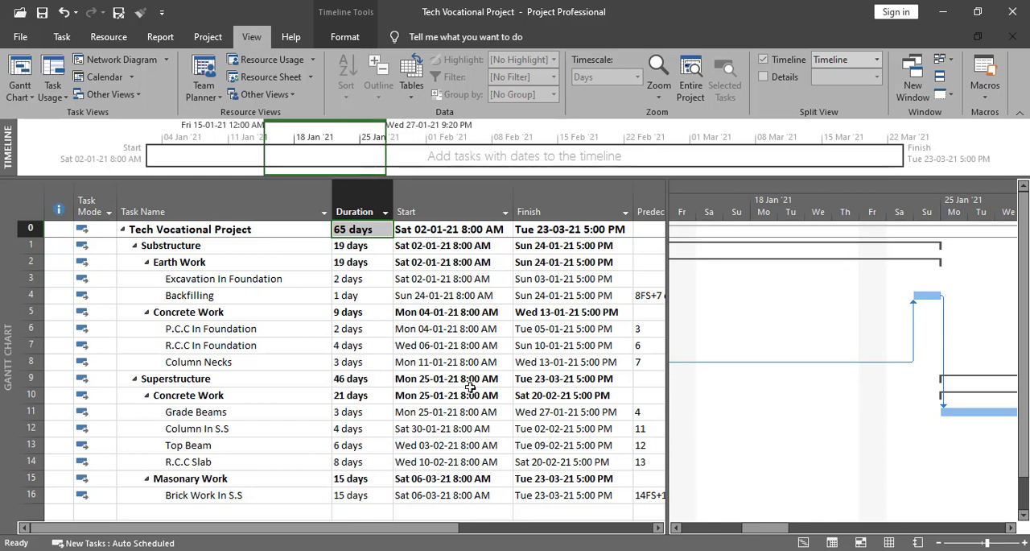
- Insert a milestone above Excavation In Foundation under Earth Work and name it Substructure Start
drag(755, 530, 685, 536)
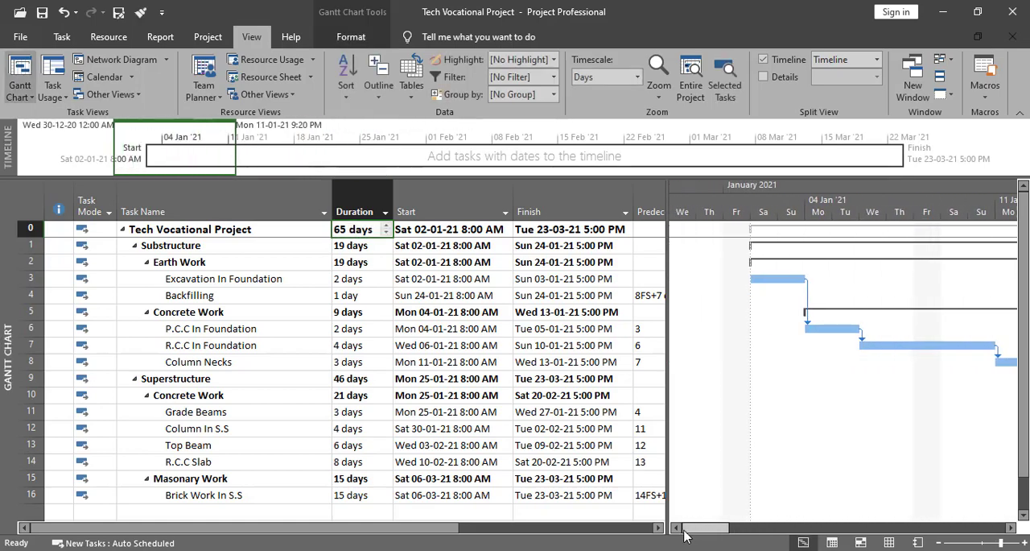
scroll(311, 378, down, 2)
scroll(322, 407, up, 2)
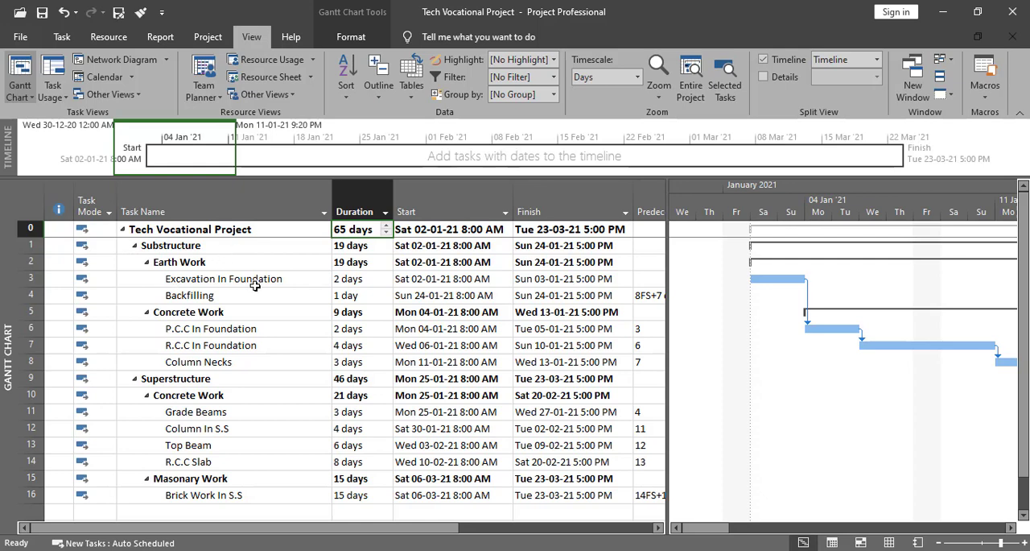
click(184, 280)
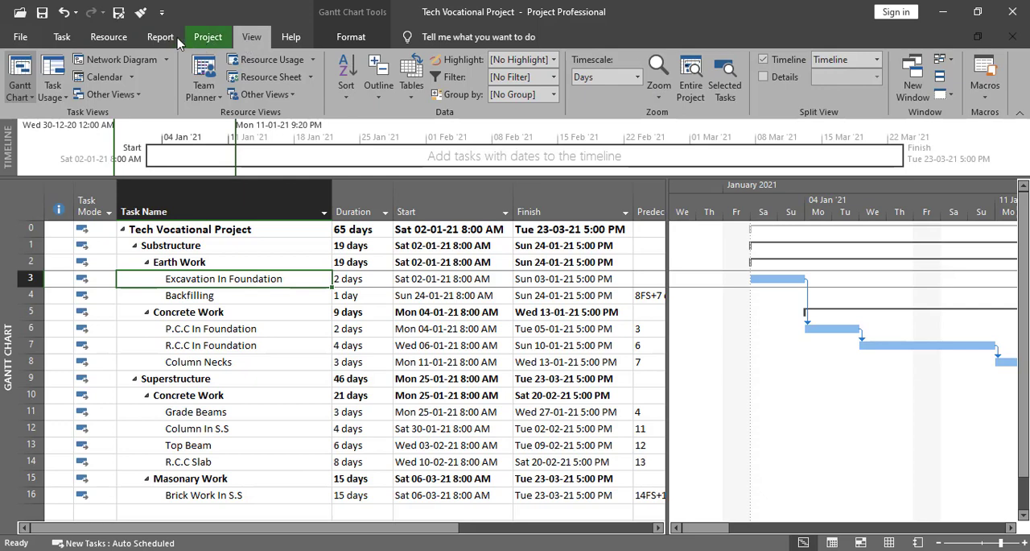
click(62, 37)
click(711, 76)
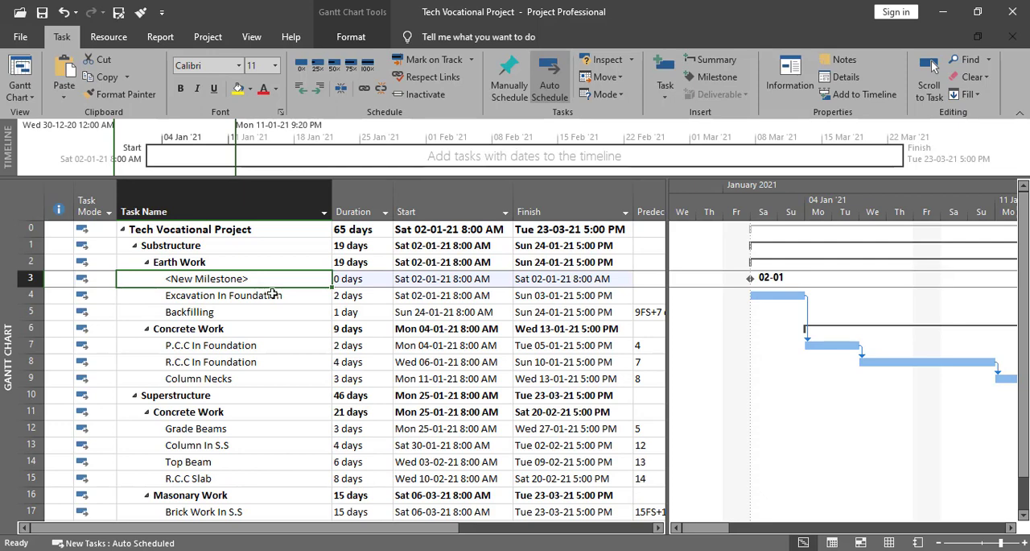
text(Substructure)
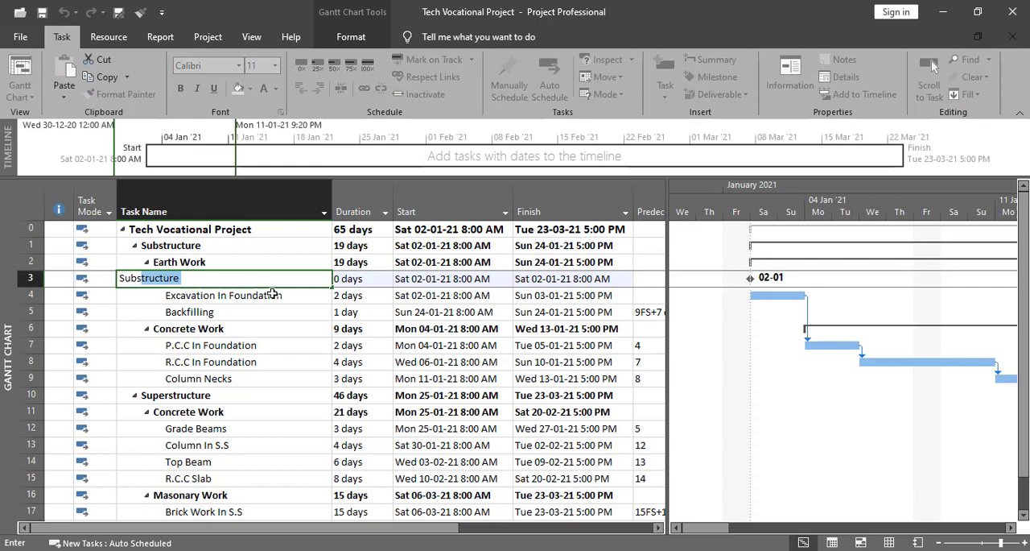
key(Tab)
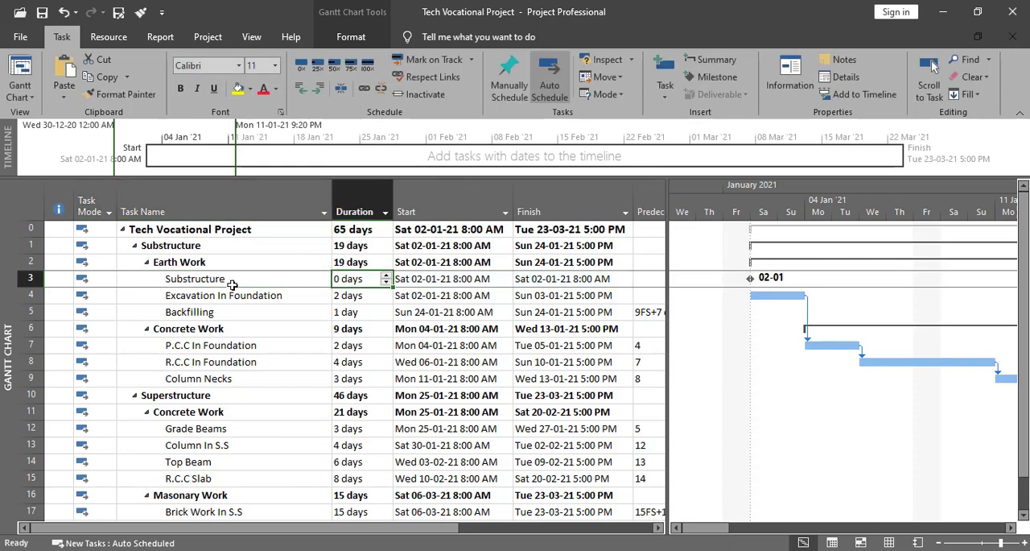
double_click(270, 278)
click(408, 187)
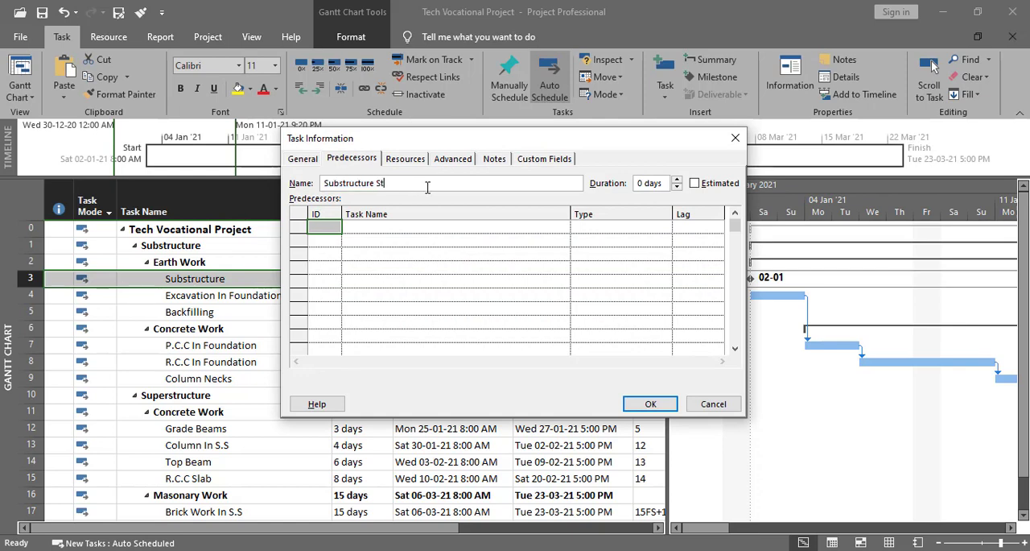
click(649, 404)
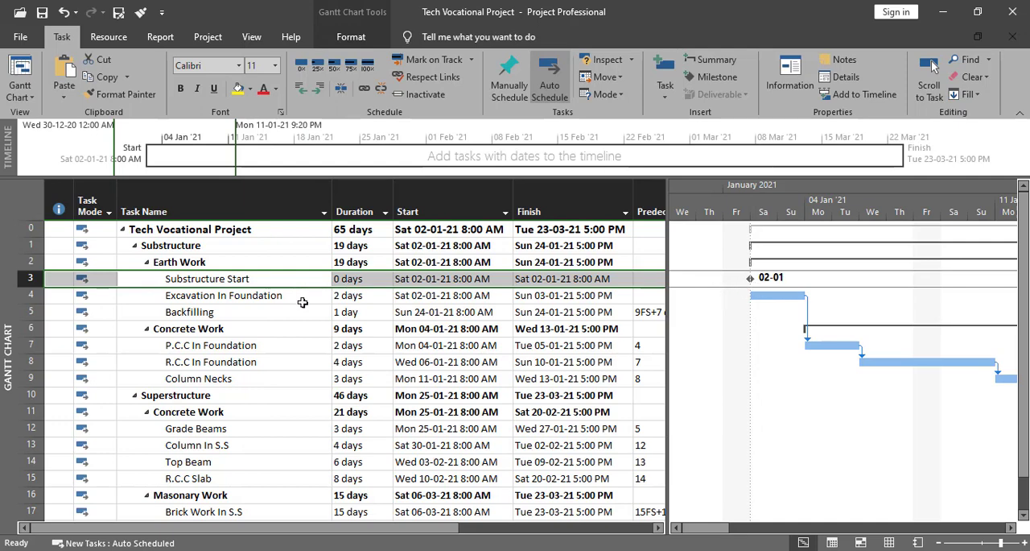
- Assign Substructure Start as the predecessor of Excavation In Foundation with a Finish-to-Start relationship
click(218, 296)
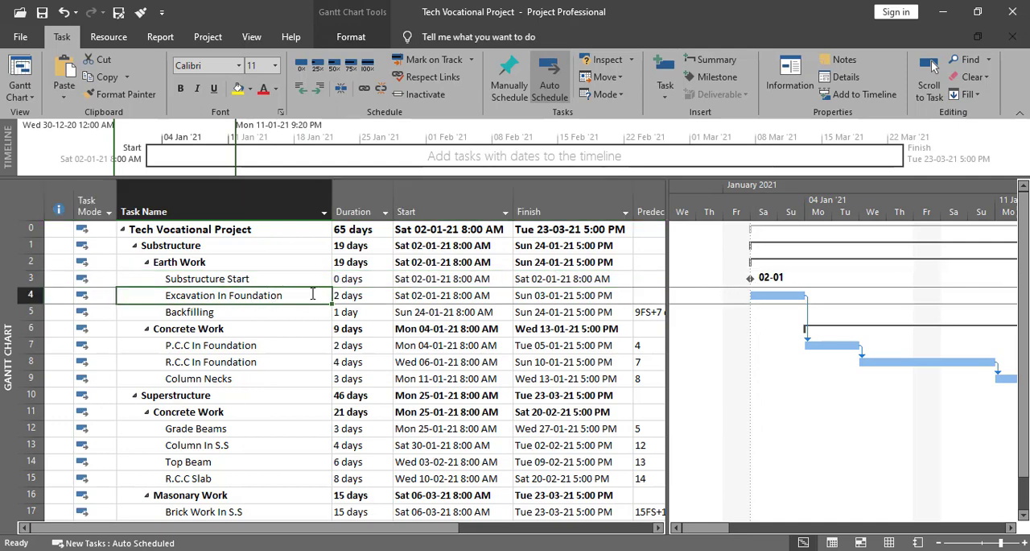
double_click(294, 299)
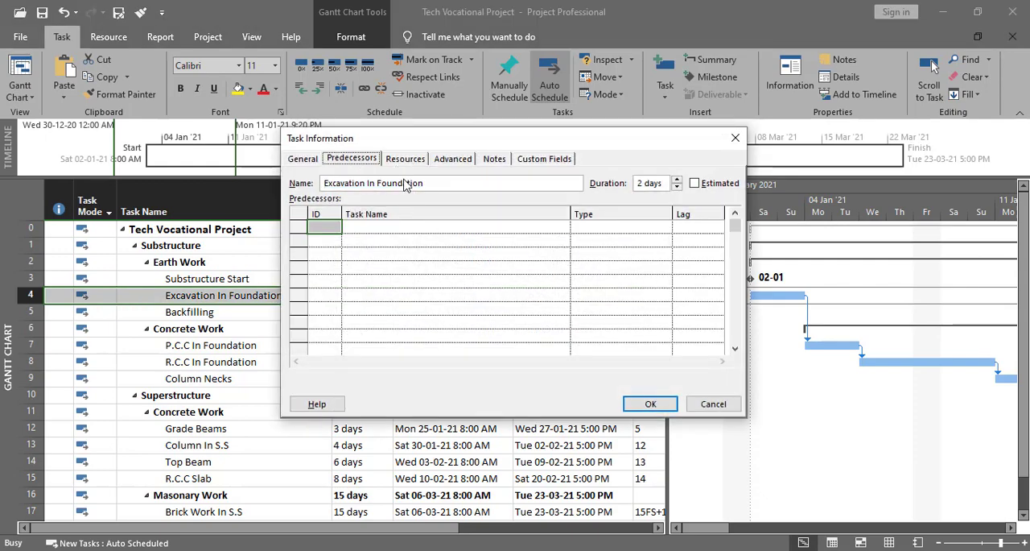
click(450, 228)
click(563, 229)
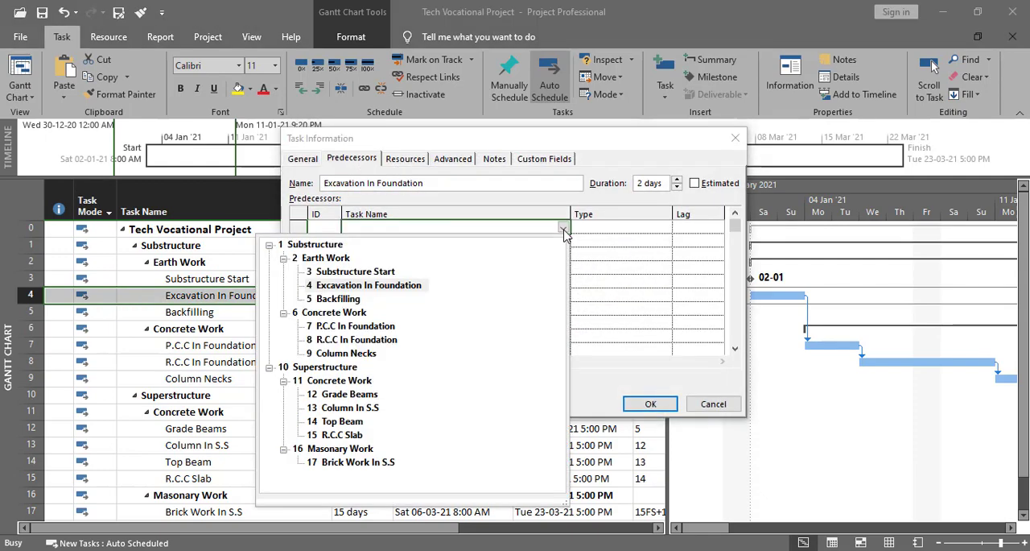
click(338, 276)
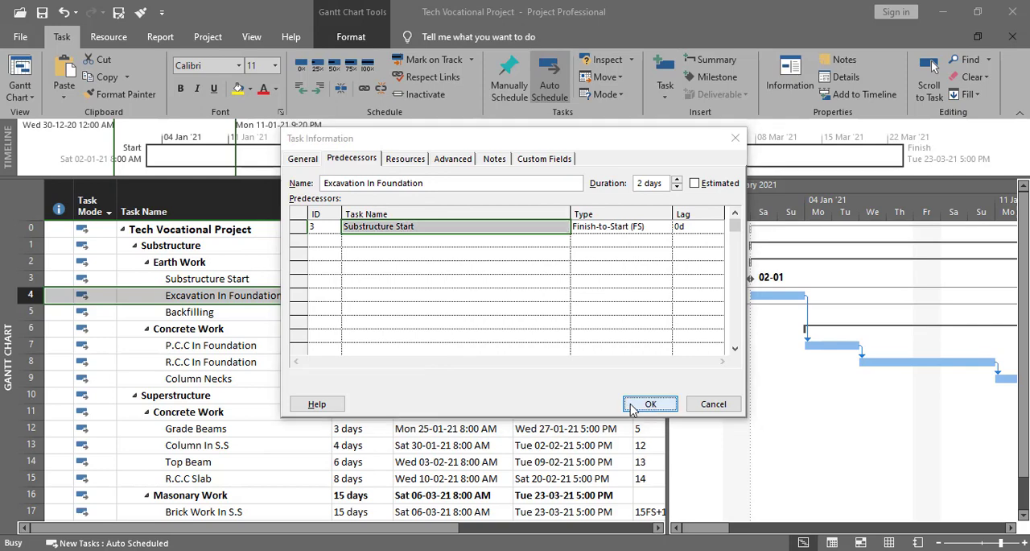
click(650, 404)
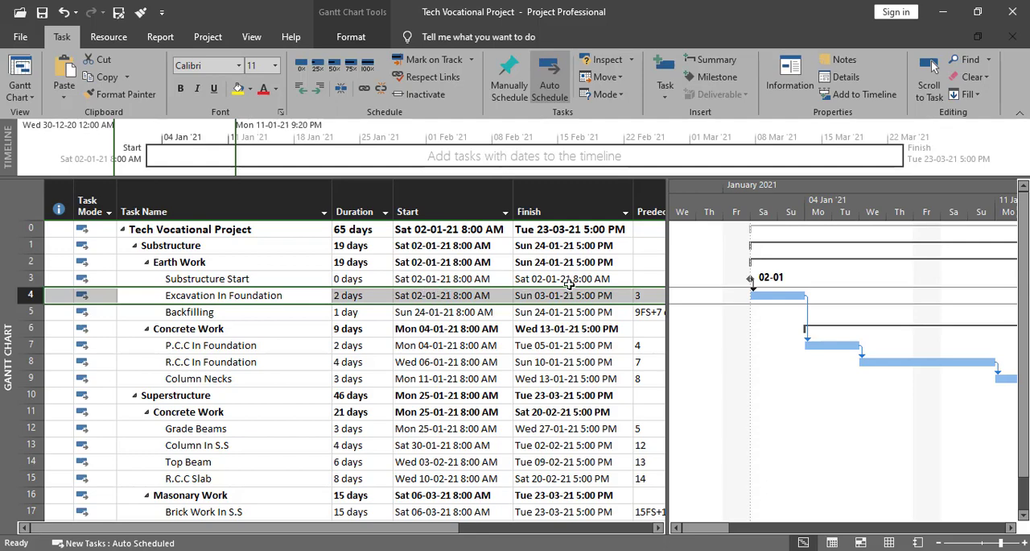
- Insert a task named Substructure Finish directly above Superstructure and set its duration to 0 days as a milestone
scroll(266, 388, down, 1)
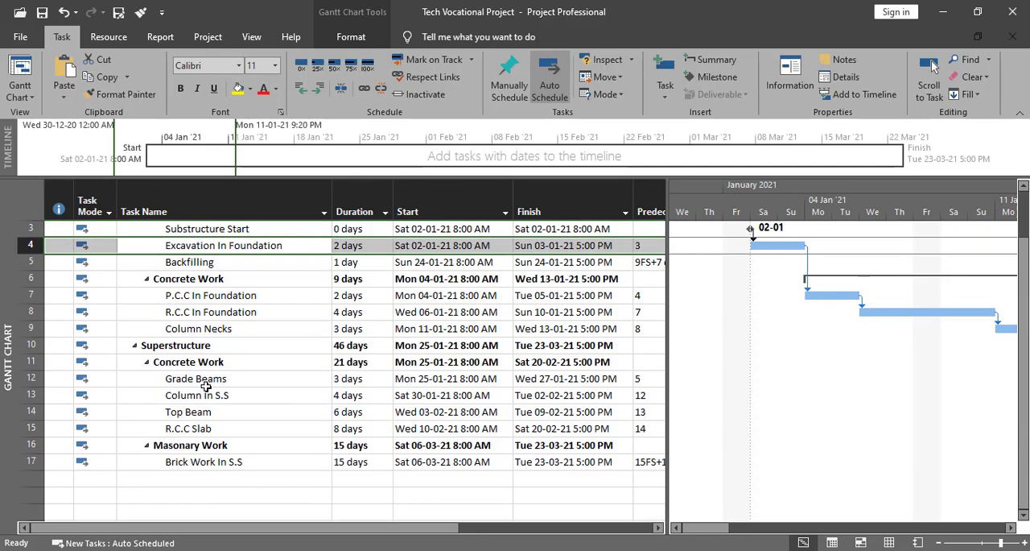
scroll(208, 369, up, 1)
click(220, 383)
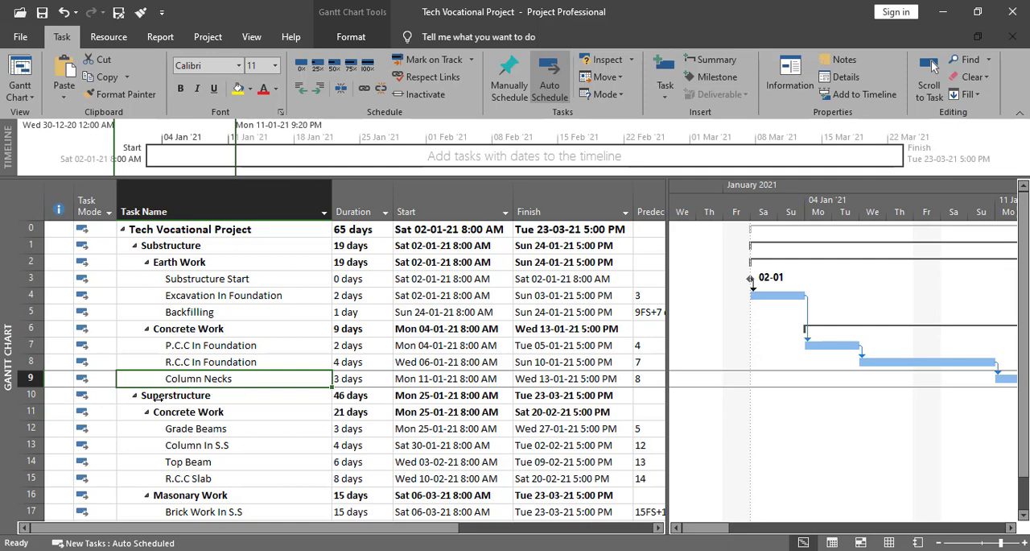
click(29, 394)
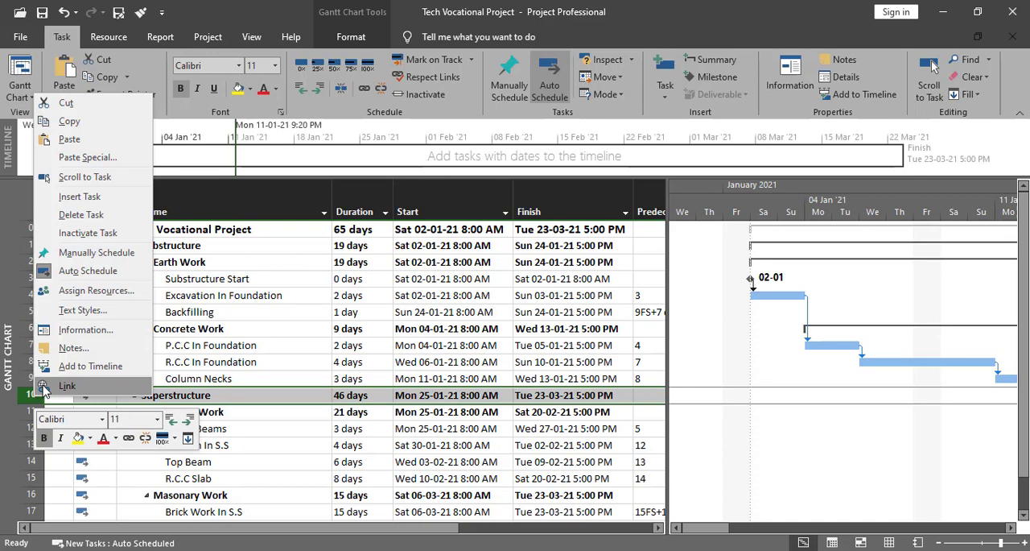
click(79, 196)
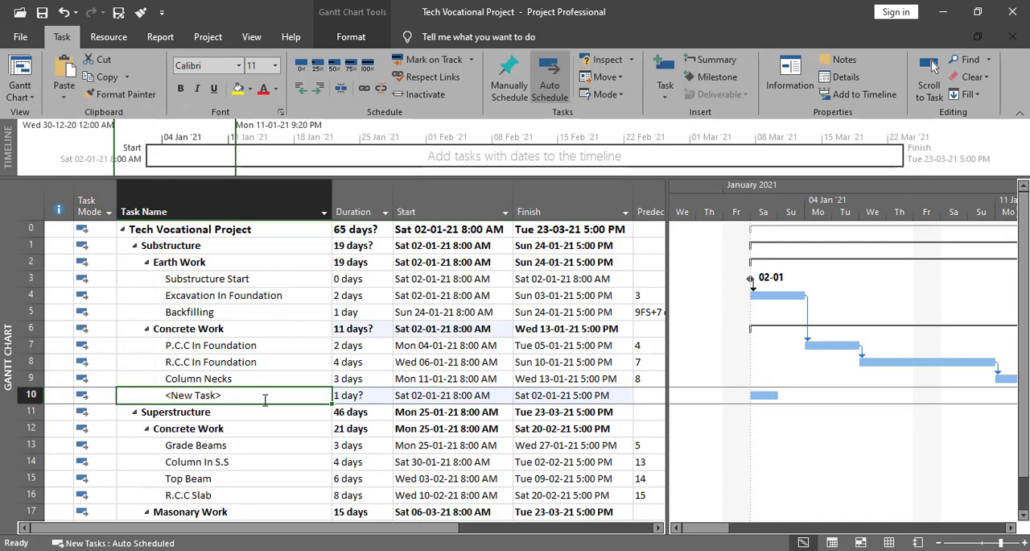
text(Substructure Finish)
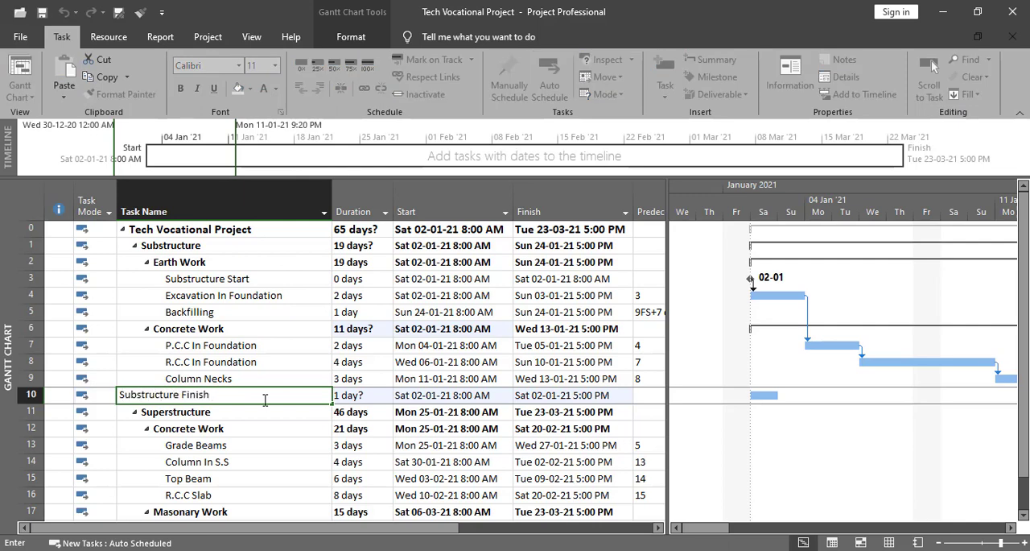
click(366, 396)
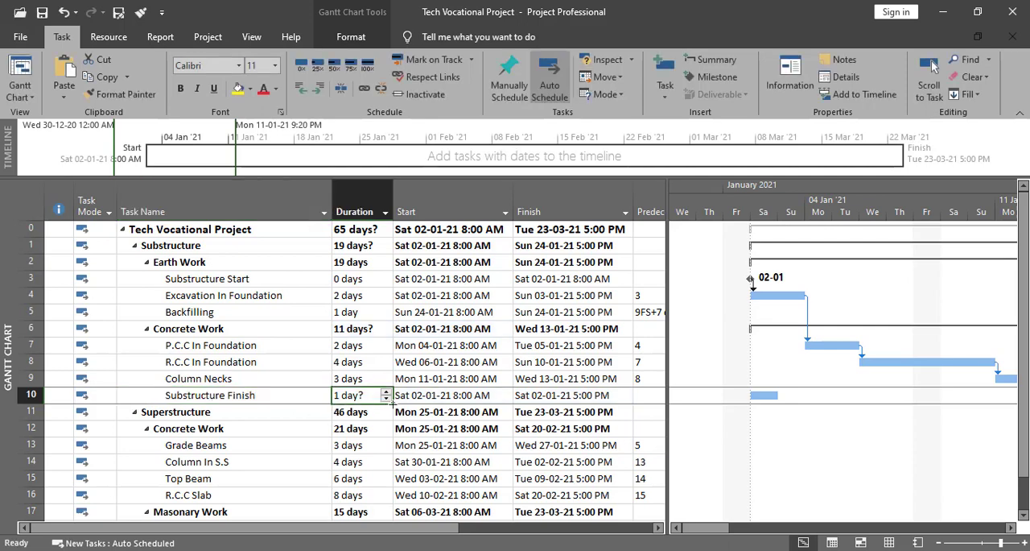
text(0)
key(Tab)
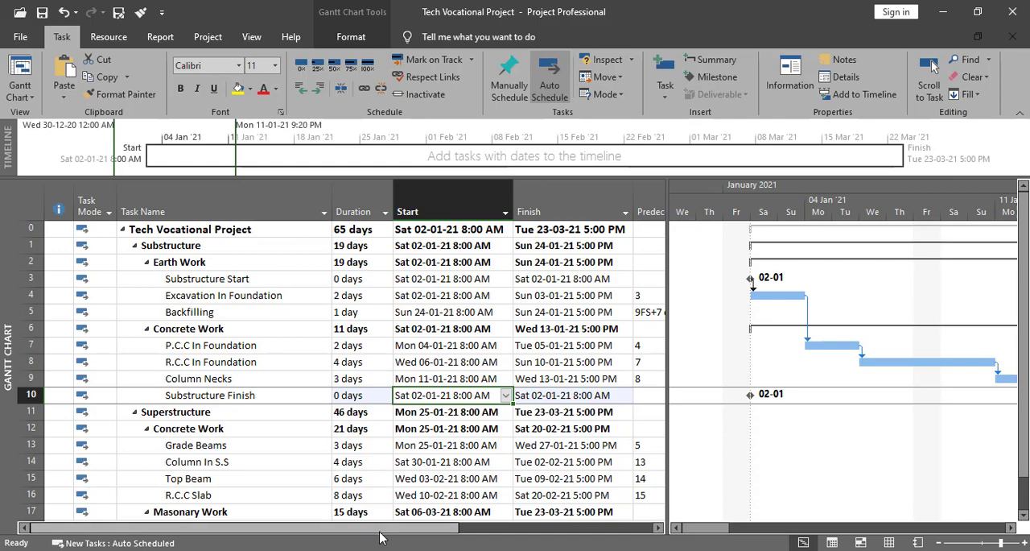
- Assign Backfilling as the predecessor of Substructure Finish with a Finish-to-Start relationship
double_click(242, 395)
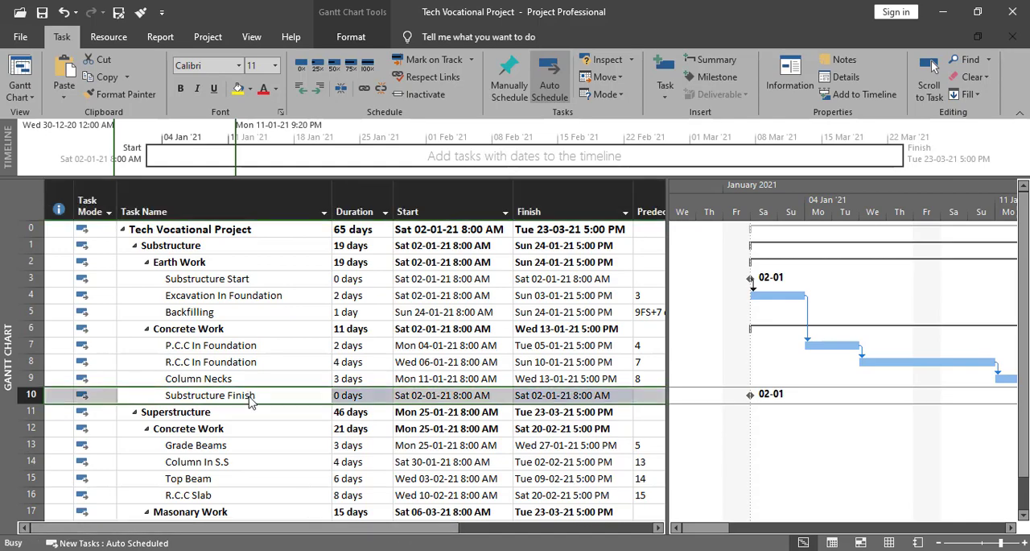
click(490, 233)
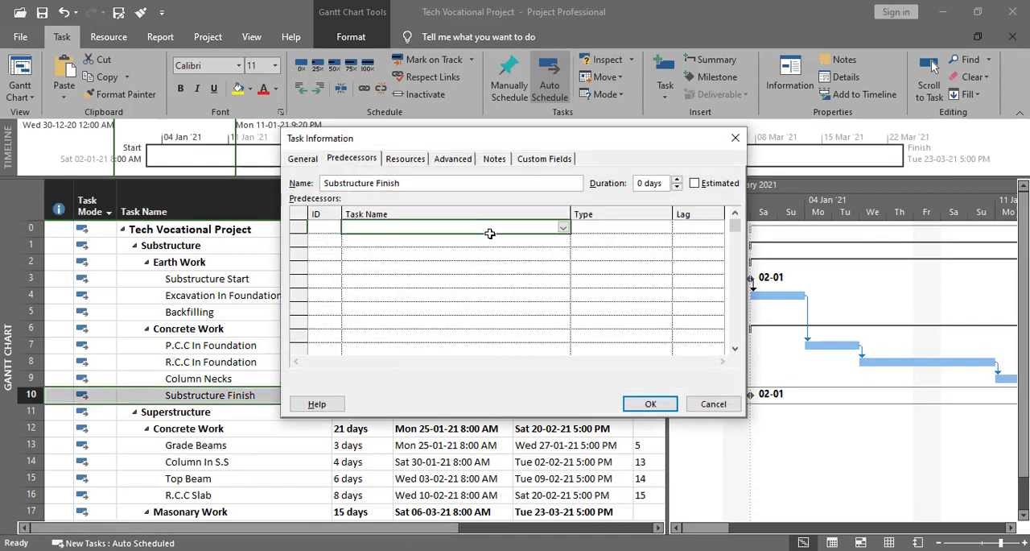
click(346, 161)
click(564, 228)
click(563, 228)
click(338, 299)
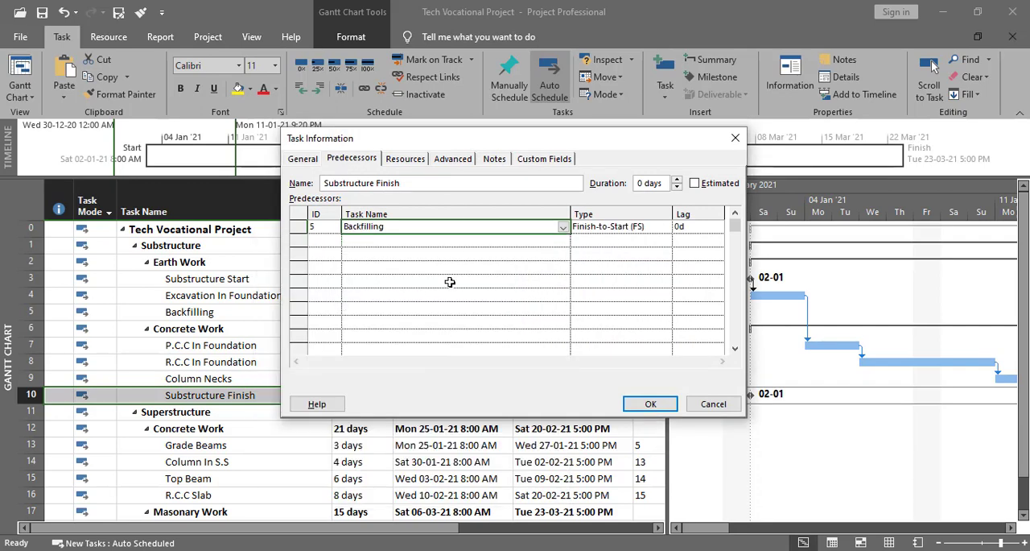
click(639, 230)
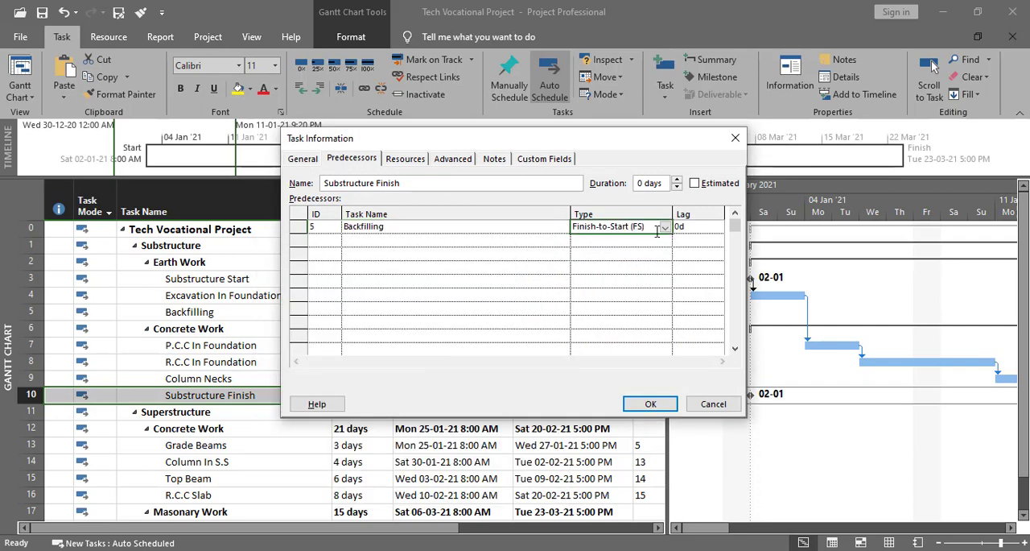
click(651, 404)
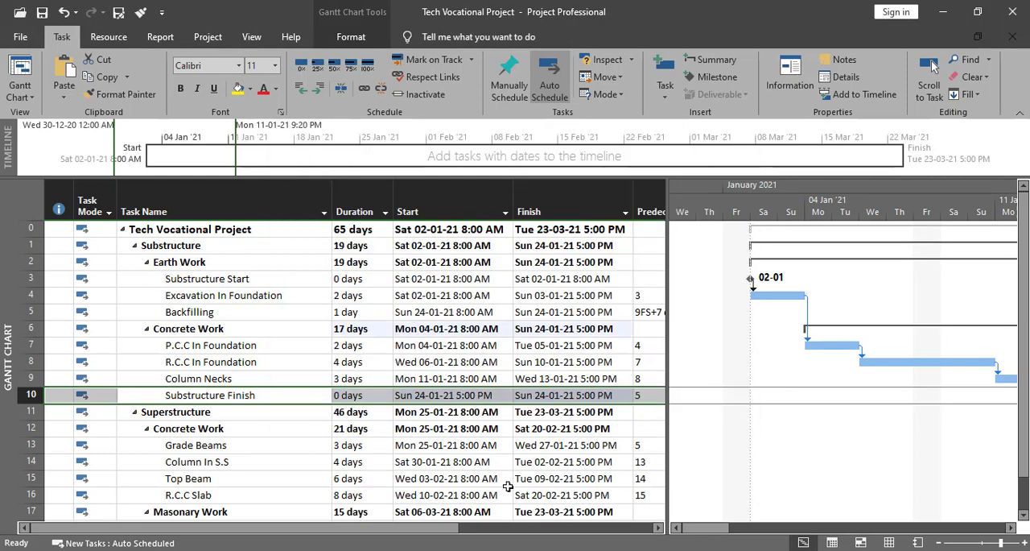
- Check the Substructure Finish milestone and its link on the Gantt chart
drag(695, 529, 784, 532)
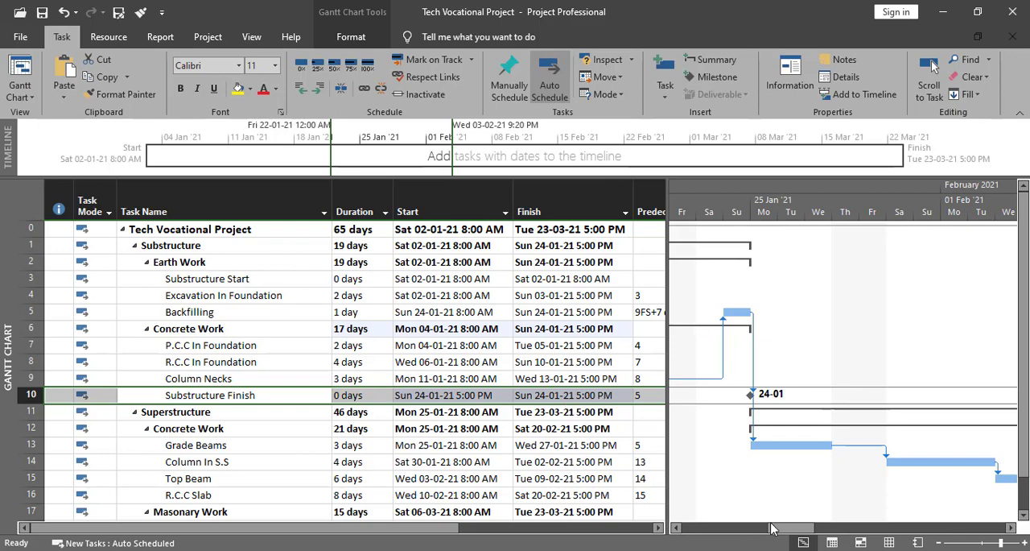
drag(772, 527, 692, 529)
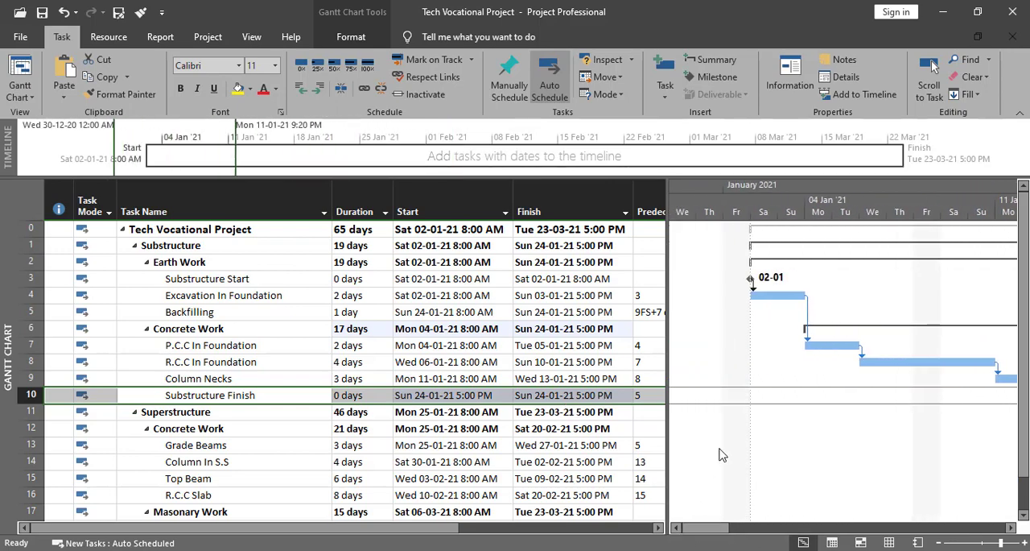
scroll(418, 289, down, 3)
scroll(406, 378, up, 3)
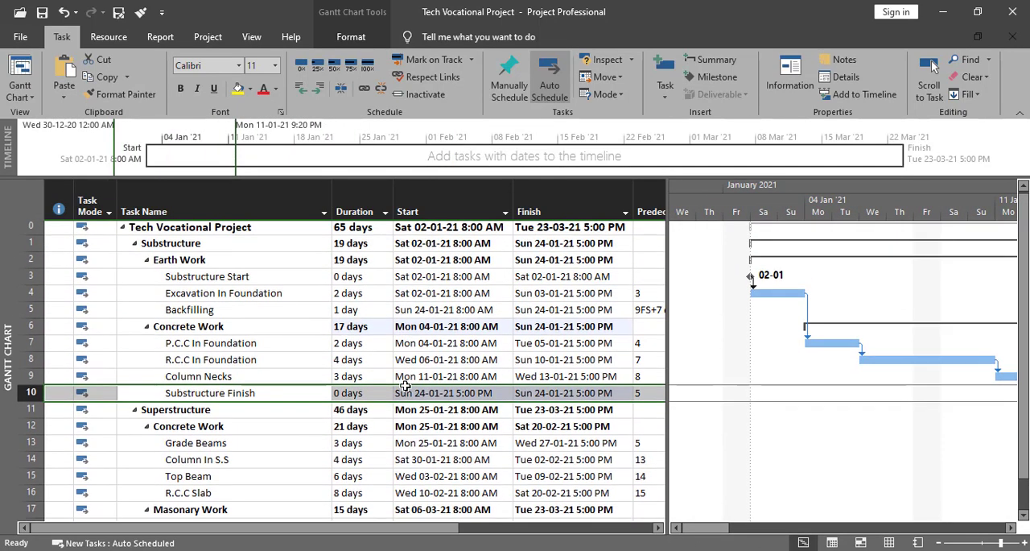